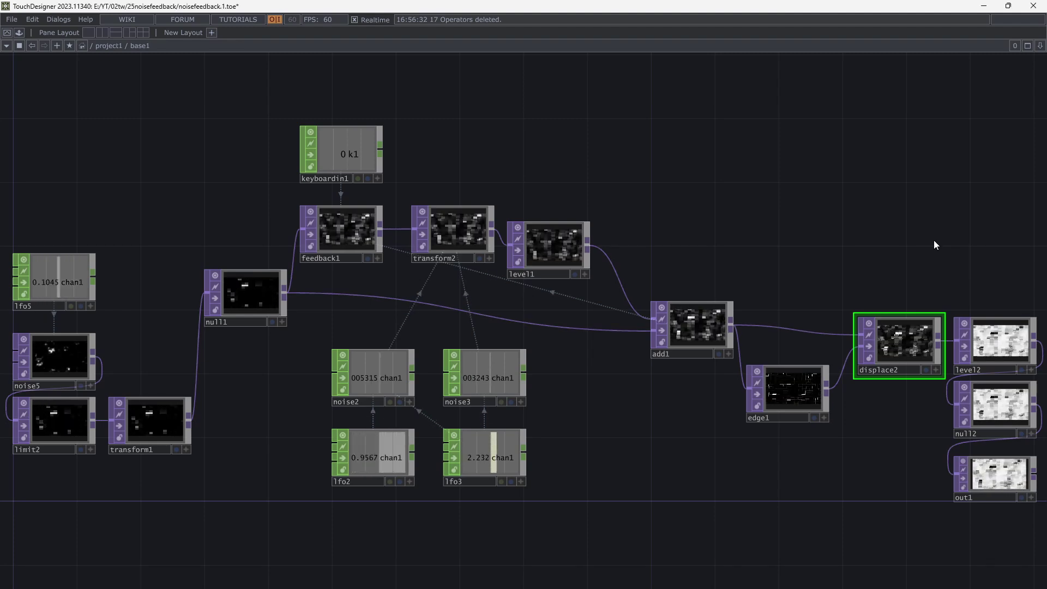
Create a Noise TOP in the empty project1 network.
drag(929, 234, 745, 160)
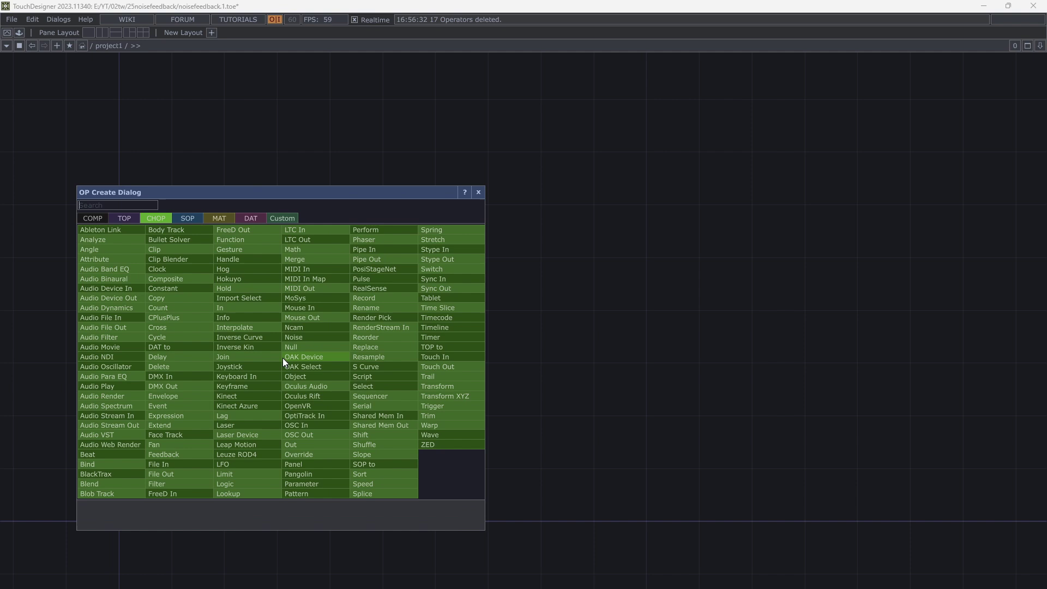
click(126, 221)
text(Noise)
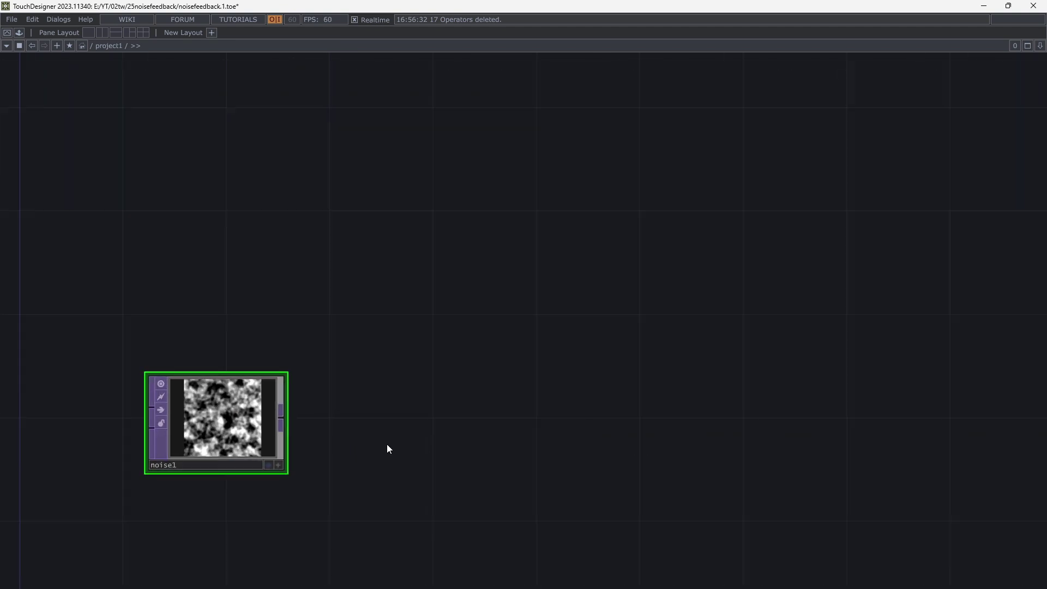
Show the Noise TOP's parameters and set its resolution to 1280 x 720.
key(p)
drag(382, 440, 465, 416)
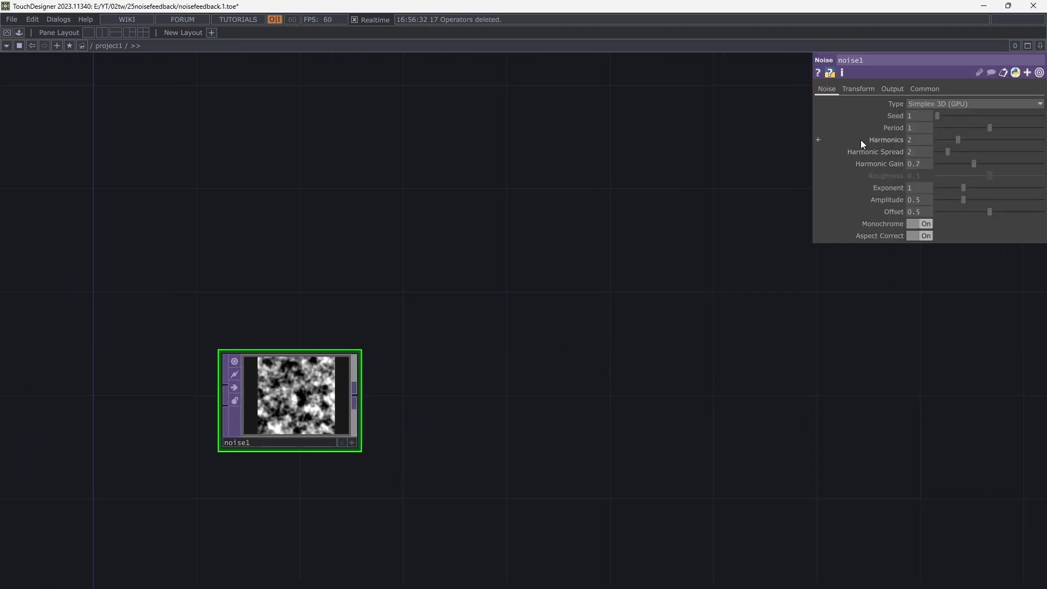
click(936, 88)
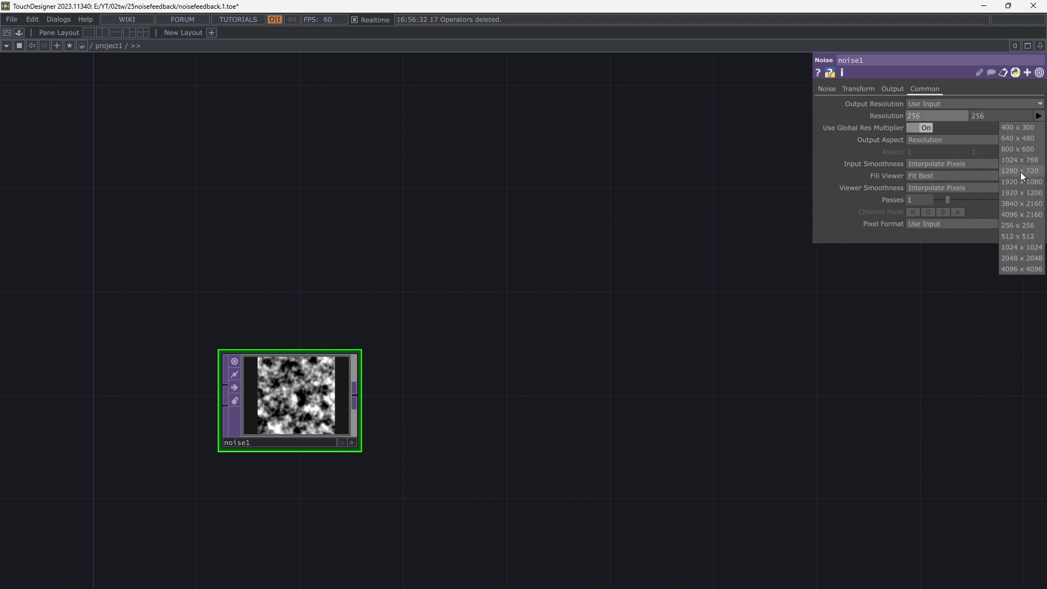
click(1019, 172)
scroll(278, 434, up, 2)
scroll(270, 430, up, 2)
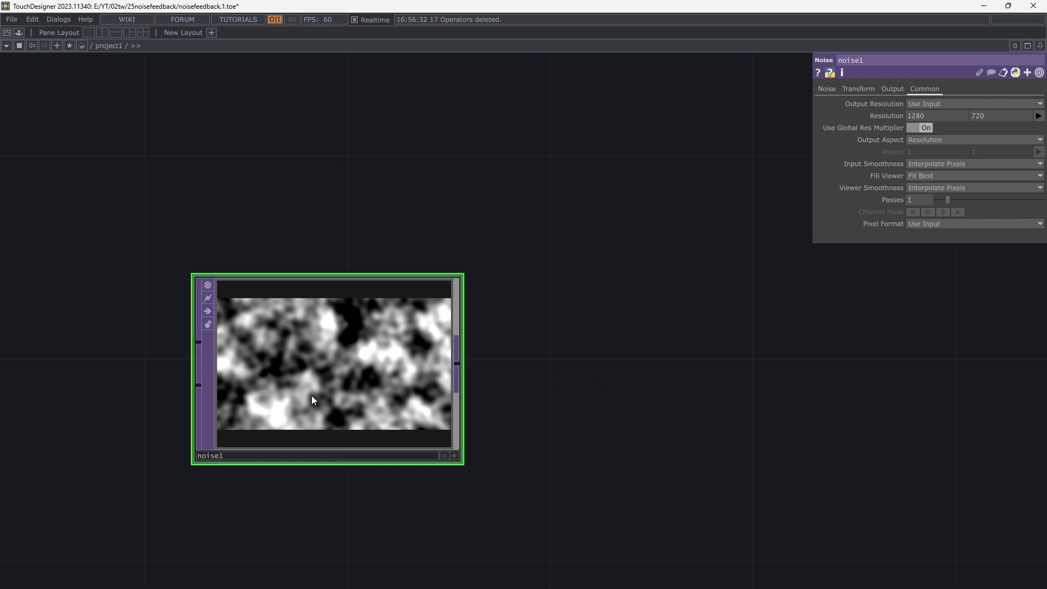
Reduce the noise to sparse bright spots with Exponent 3.94, Offset 0.01, Amplitude 0.63 and Period 1.04.
scroll(312, 395, up, 2)
click(827, 88)
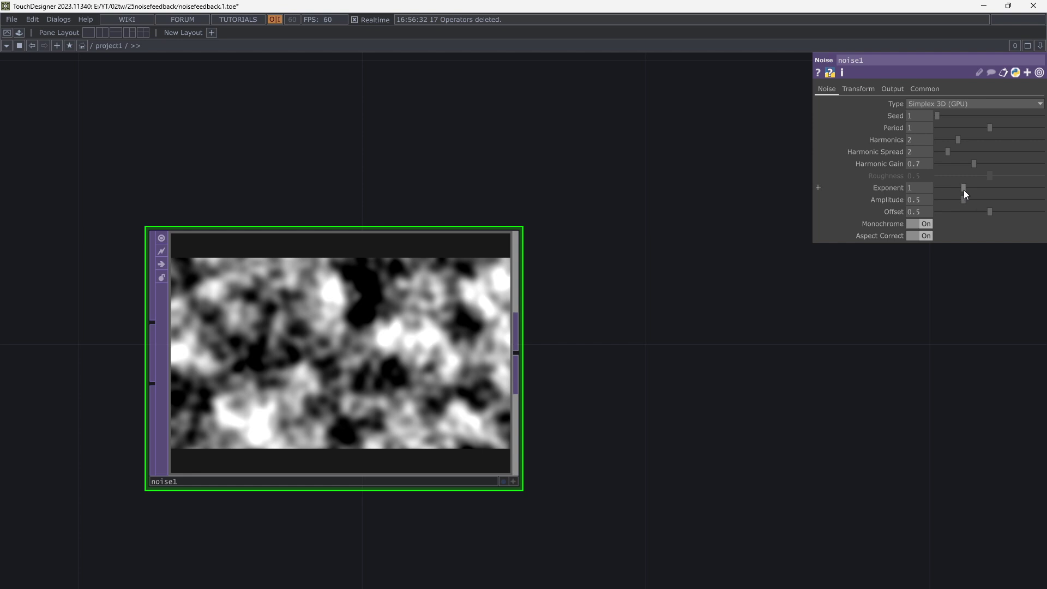
drag(963, 188, 934, 219)
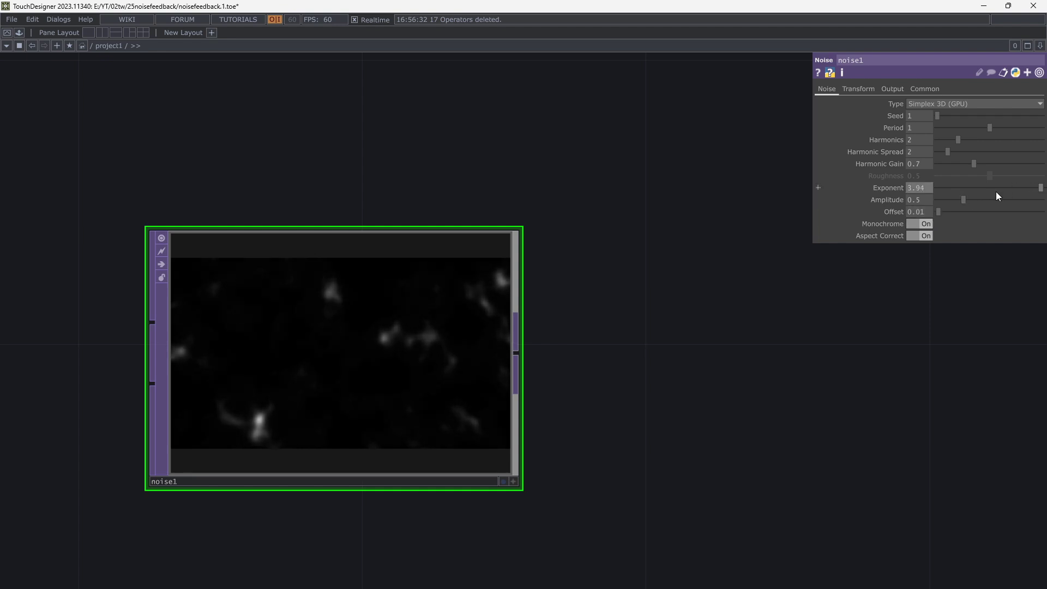
drag(985, 199, 970, 204)
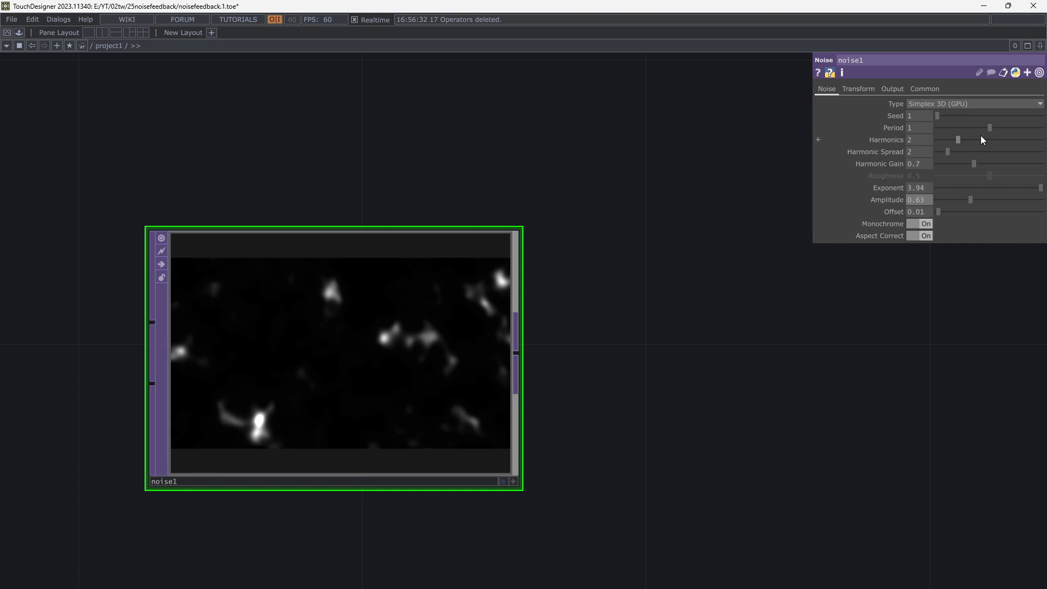
drag(990, 128, 993, 133)
Add a Limit TOP fed by the output of noise1.
scroll(502, 425, down, 2)
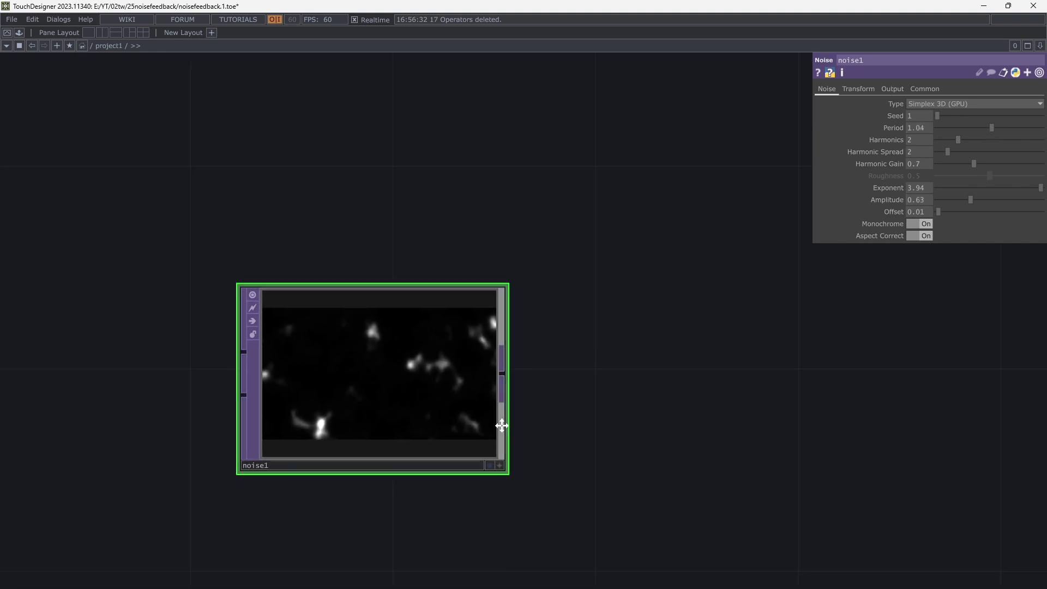
scroll(501, 425, down, 2)
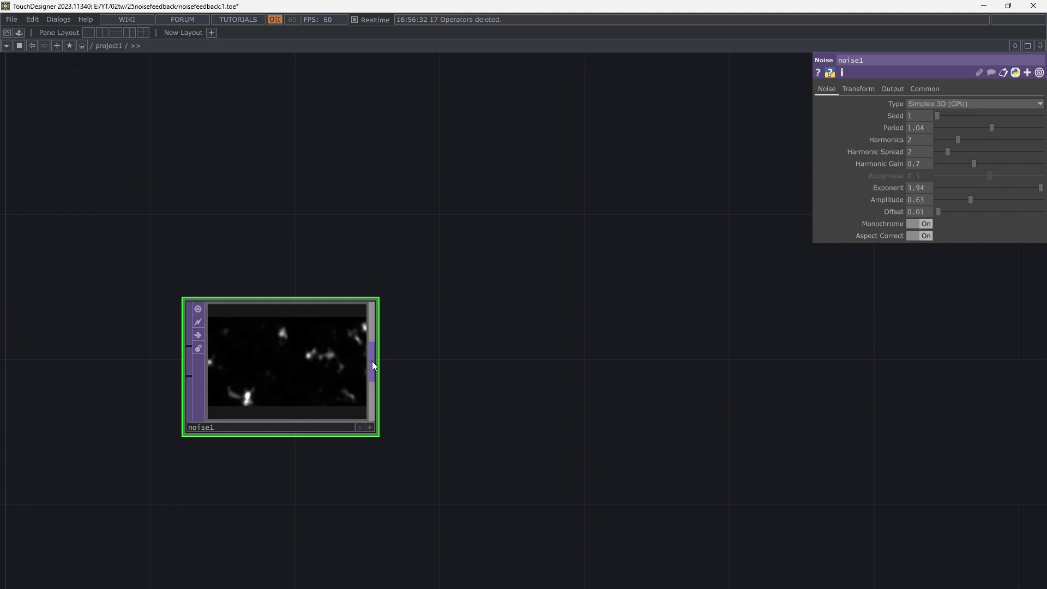
right_click(372, 361)
text(LIMI)
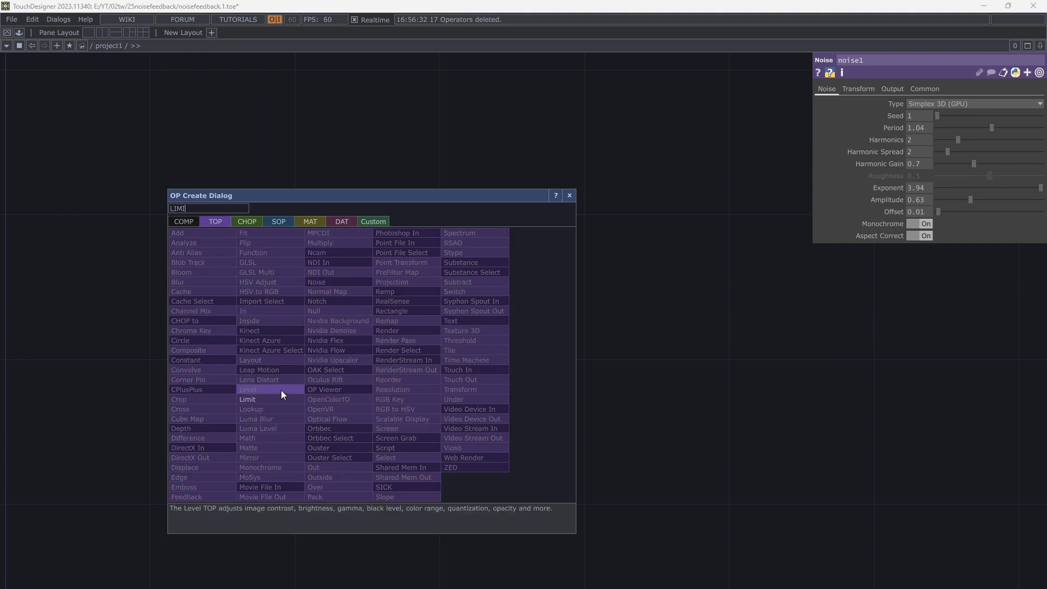
click(273, 397)
click(521, 397)
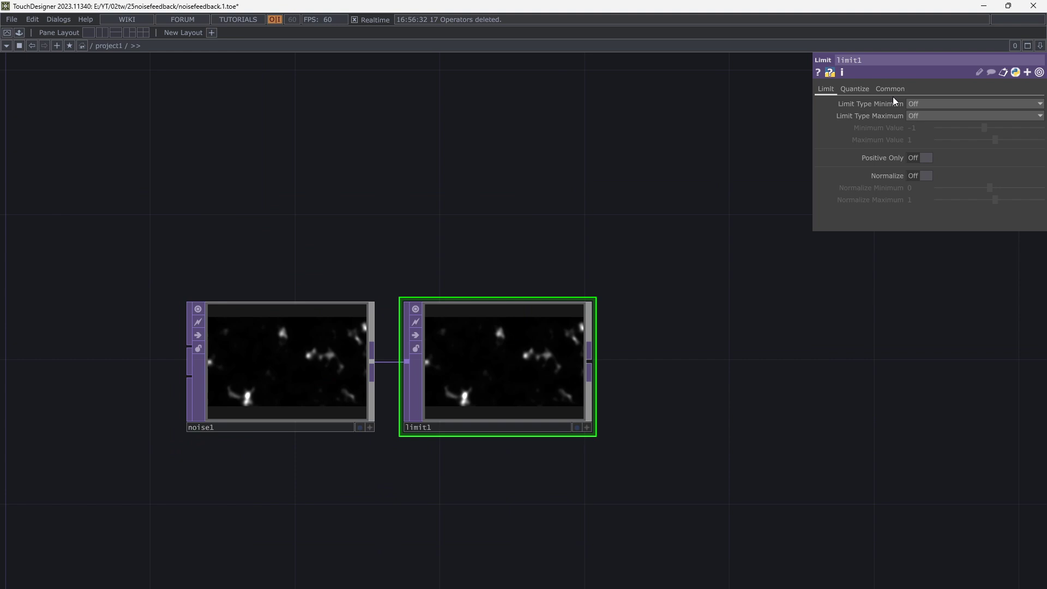
Set the Limit TOP's Quantize Position to Floor.
click(868, 90)
click(922, 146)
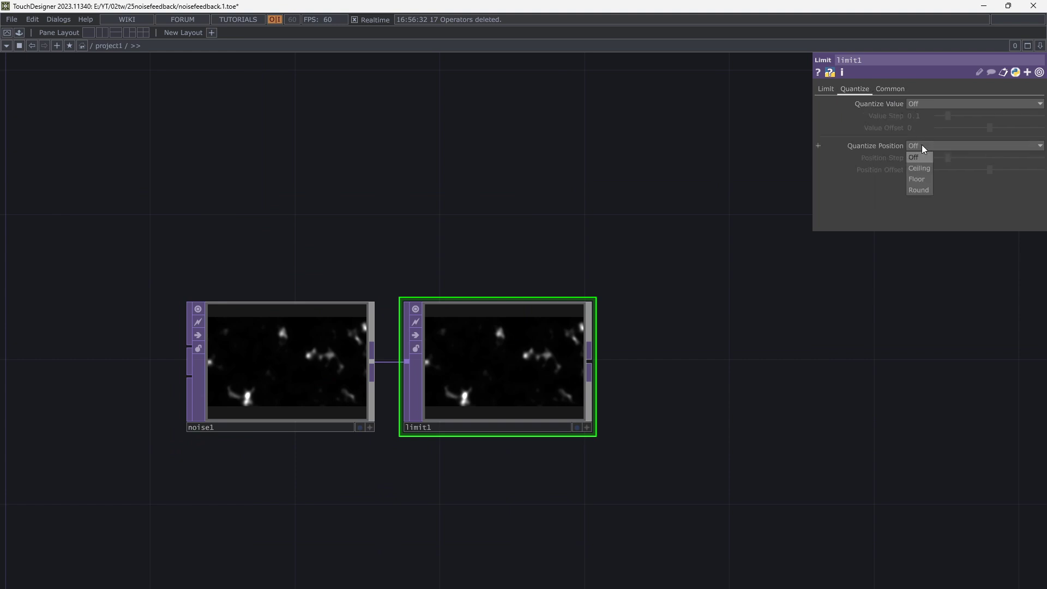
click(917, 180)
scroll(667, 351, up, 3)
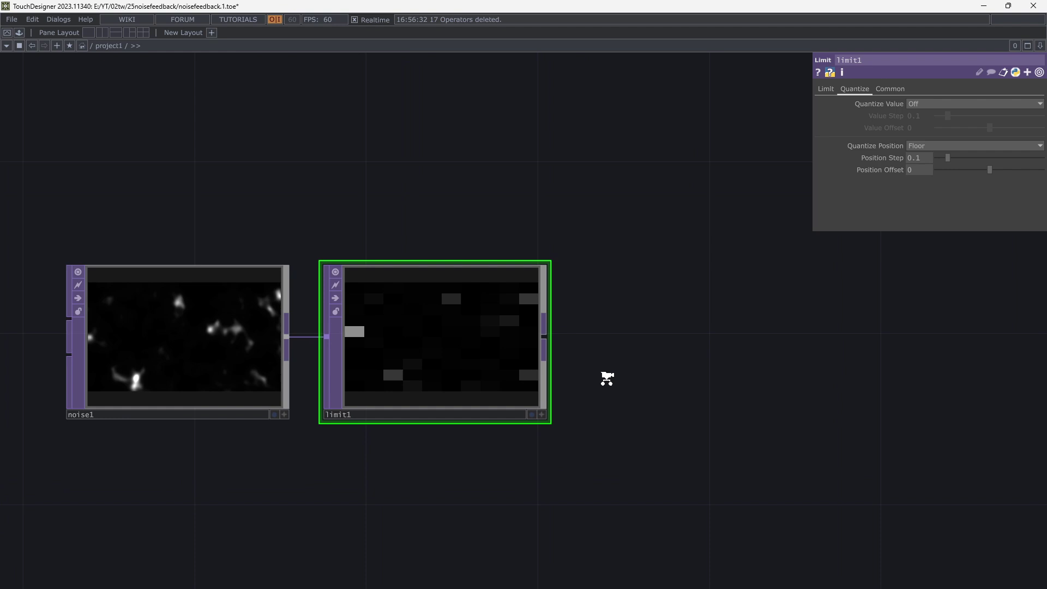
Drive the Noise TOP's Seed with the expression absTime.seconds.
click(220, 359)
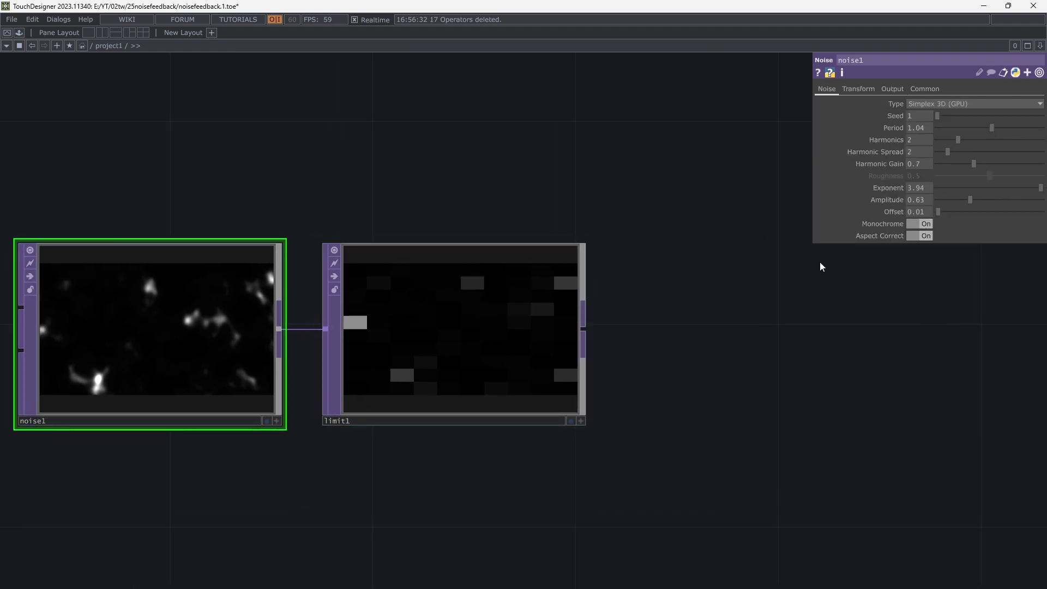
mouse_move(947, 117)
mouse_down()
mouse_move(979, 127)
mouse_move(962, 130)
mouse_up()
key(h)
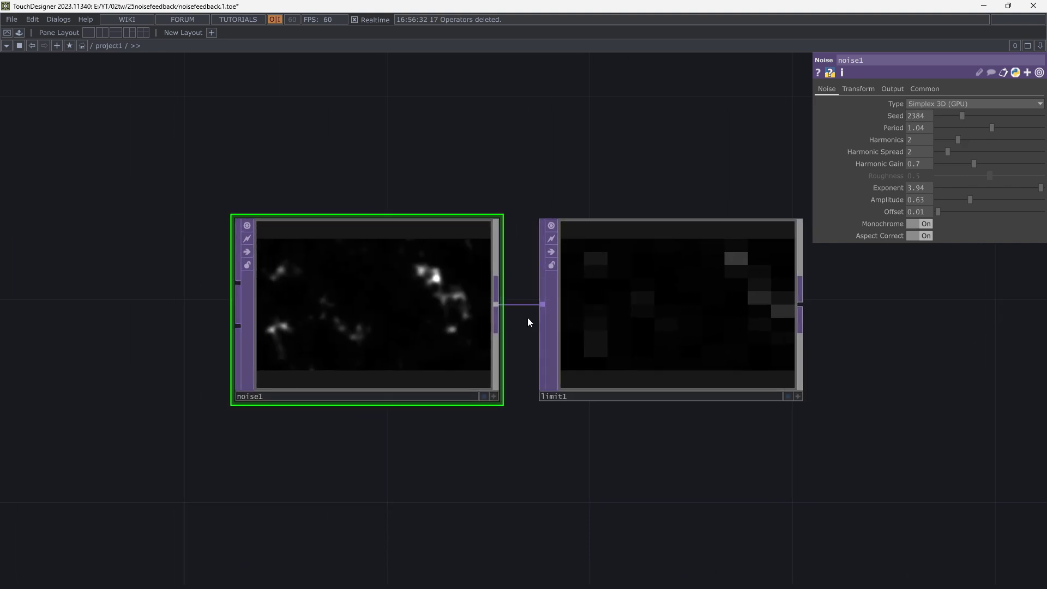
click(897, 116)
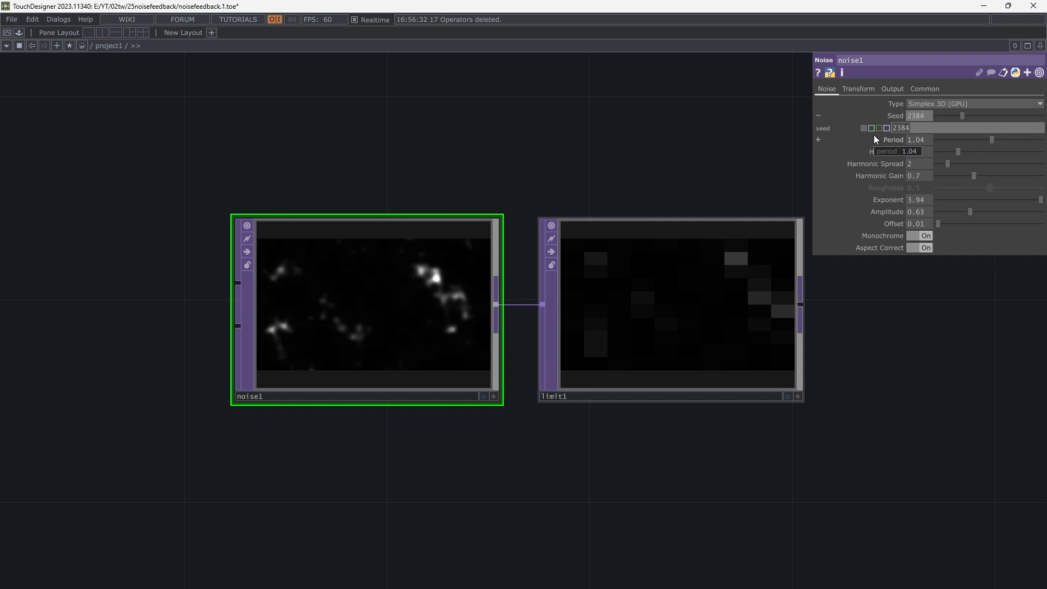
text(absTime.)
key(BackSpace)
key(BackSpace)
key(BackSpace)
key(BackSpace)
text(Time.seconds)
key(Return)
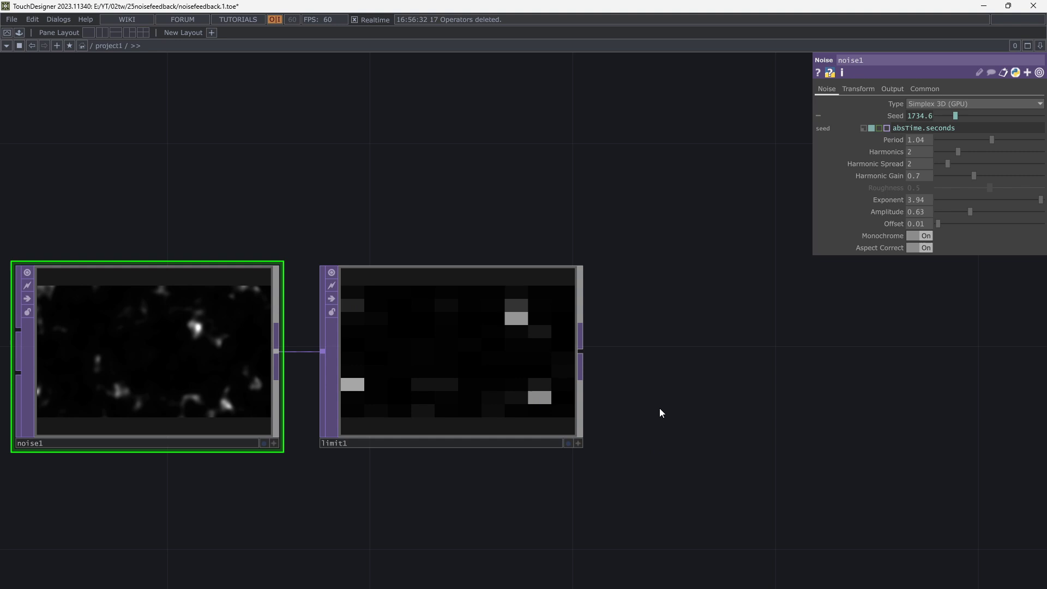
Add a Null TOP fed by limit1, leaving a gap between the two operators.
scroll(658, 408, down, 1)
scroll(658, 406, down, 2)
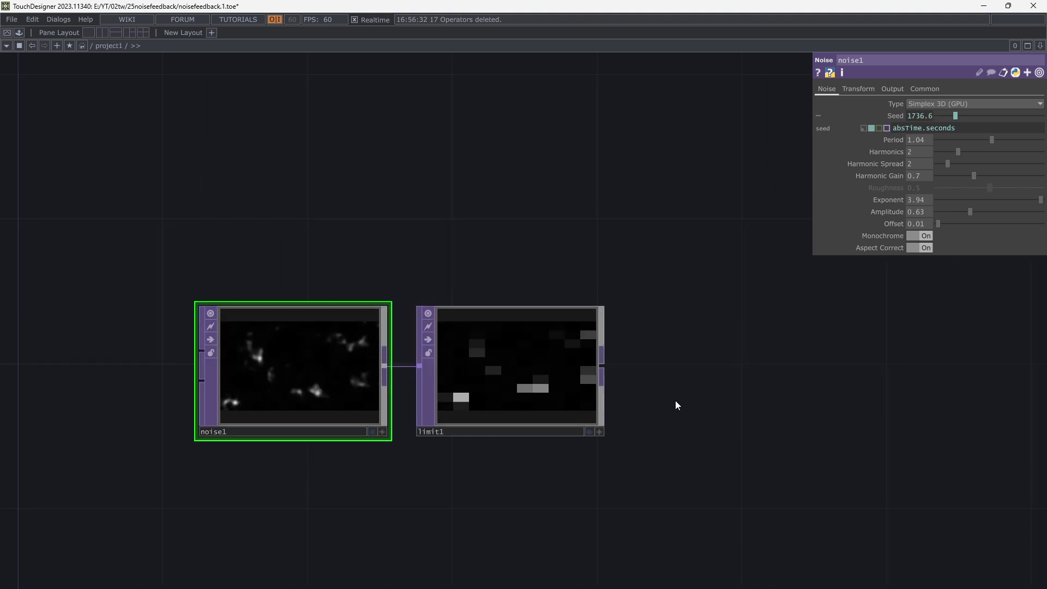
drag(610, 365, 552, 366)
right_click(544, 369)
text(nul)
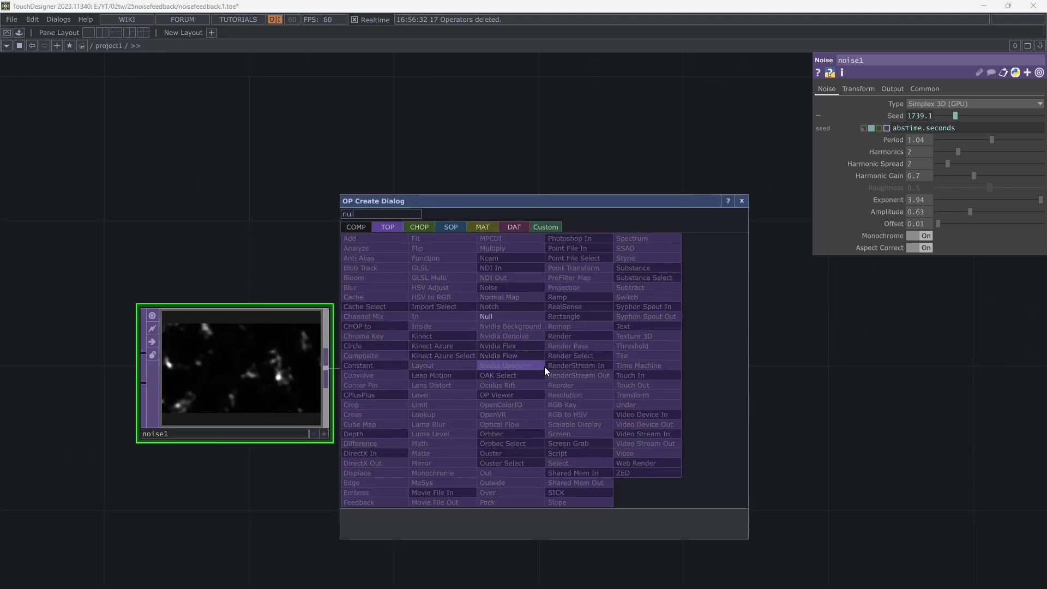
click(530, 319)
click(782, 371)
Add a Feedback TOP fed by null1 and place it above and to the right of that operator.
scroll(744, 440, down, 5)
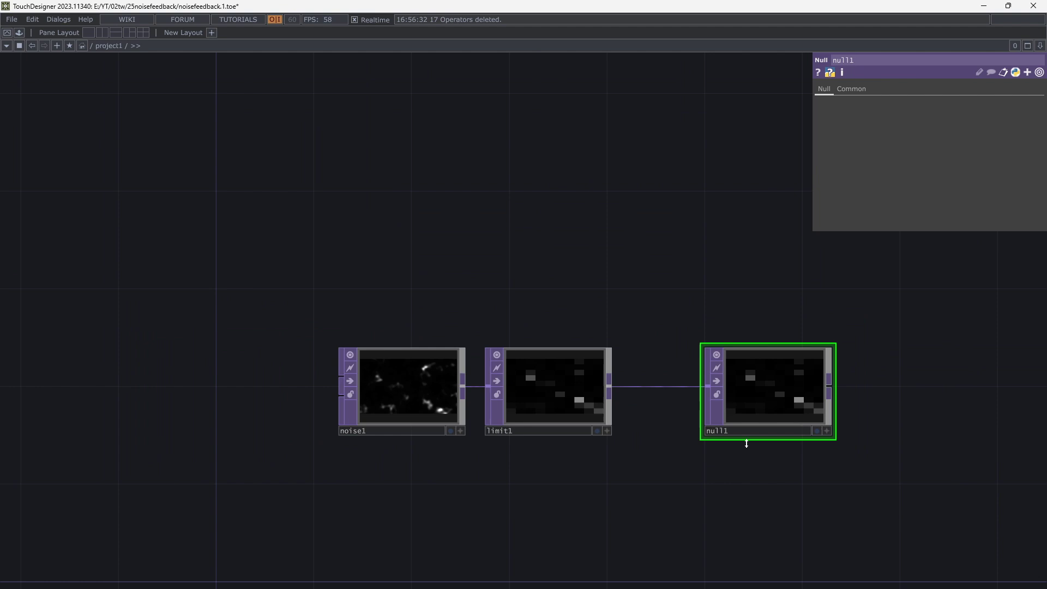
drag(633, 473, 253, 439)
drag(400, 388, 482, 379)
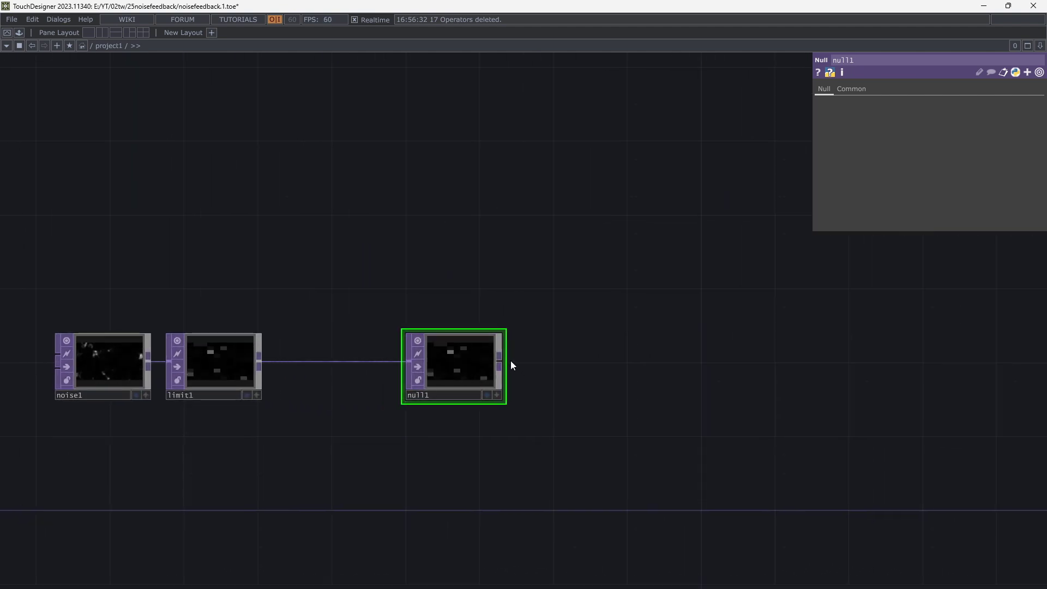
scroll(499, 362, up, 2)
right_click(498, 362)
text(fed)
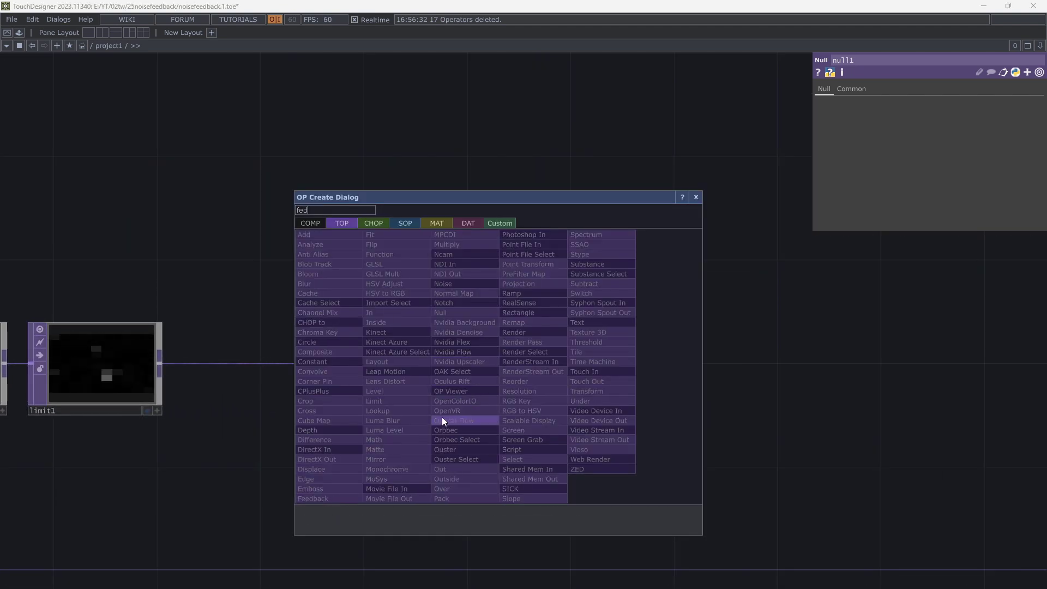
click(326, 496)
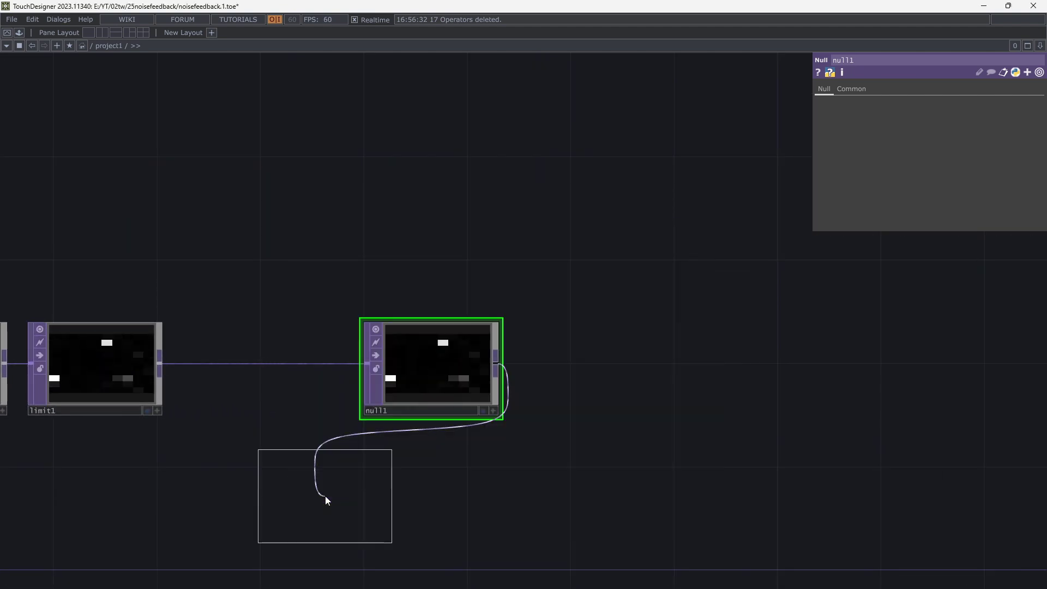
click(649, 227)
Add a Transform TOP fed by feedback1, placing it to the right in the same row.
scroll(604, 348, up, 2)
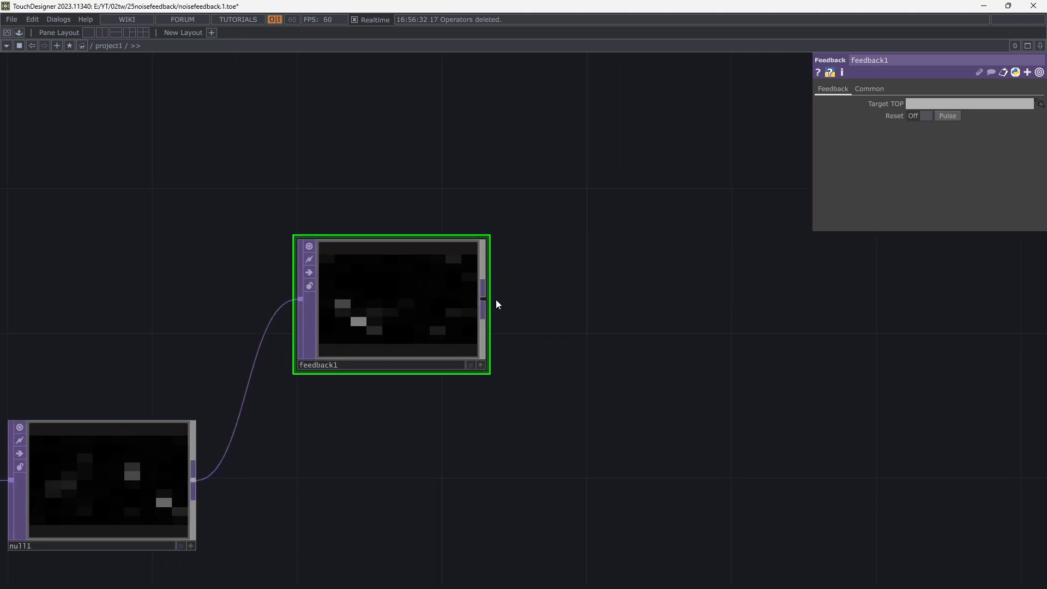
right_click(484, 301)
text(tra)
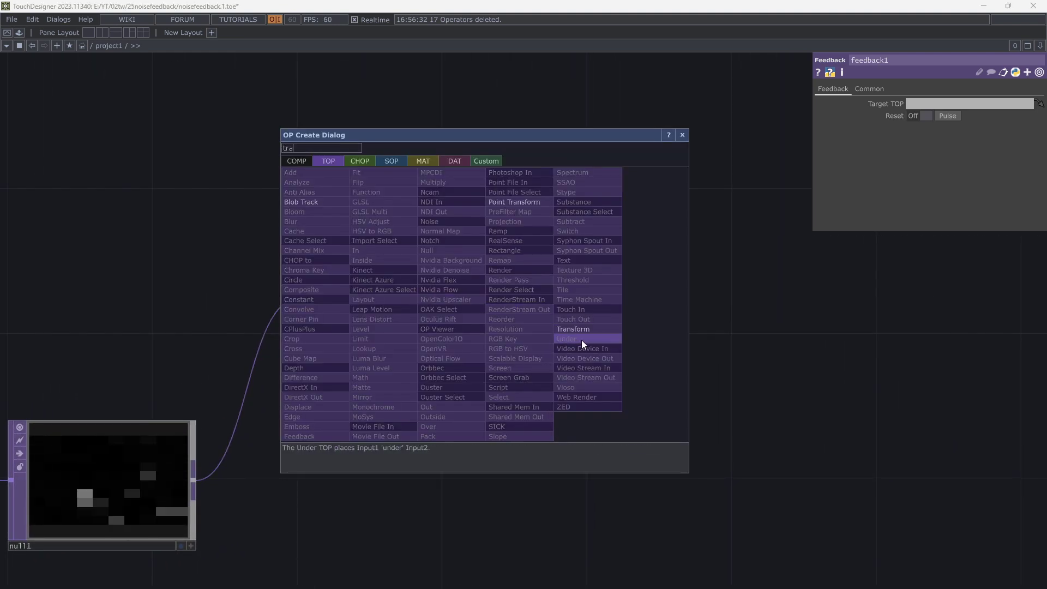
click(576, 329)
click(599, 304)
Add a Level TOP fed by transform1, placing it to the right in the same row.
drag(738, 318, 596, 297)
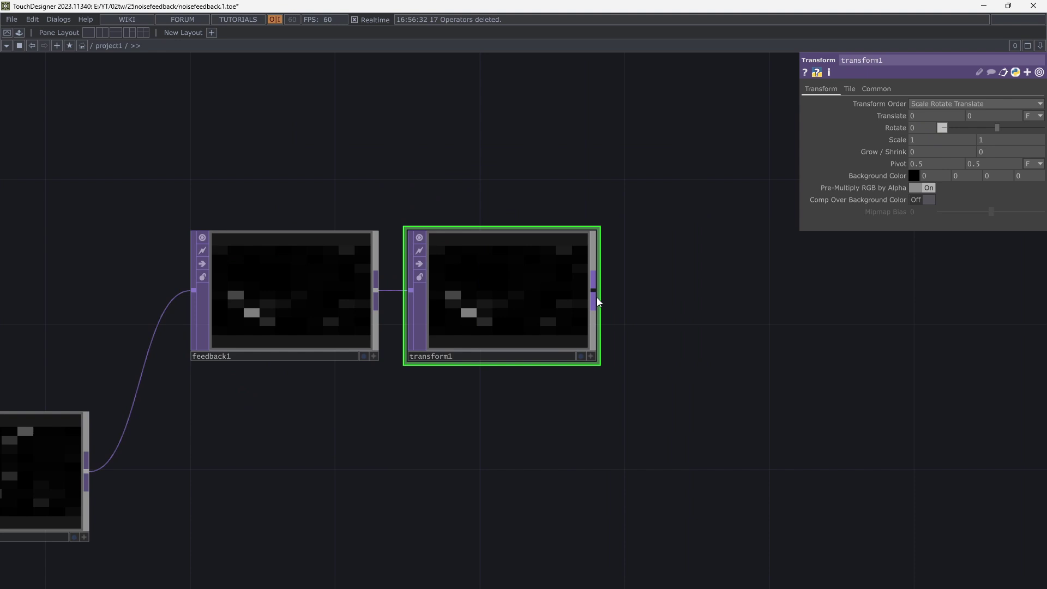
right_click(592, 290)
text(leve)
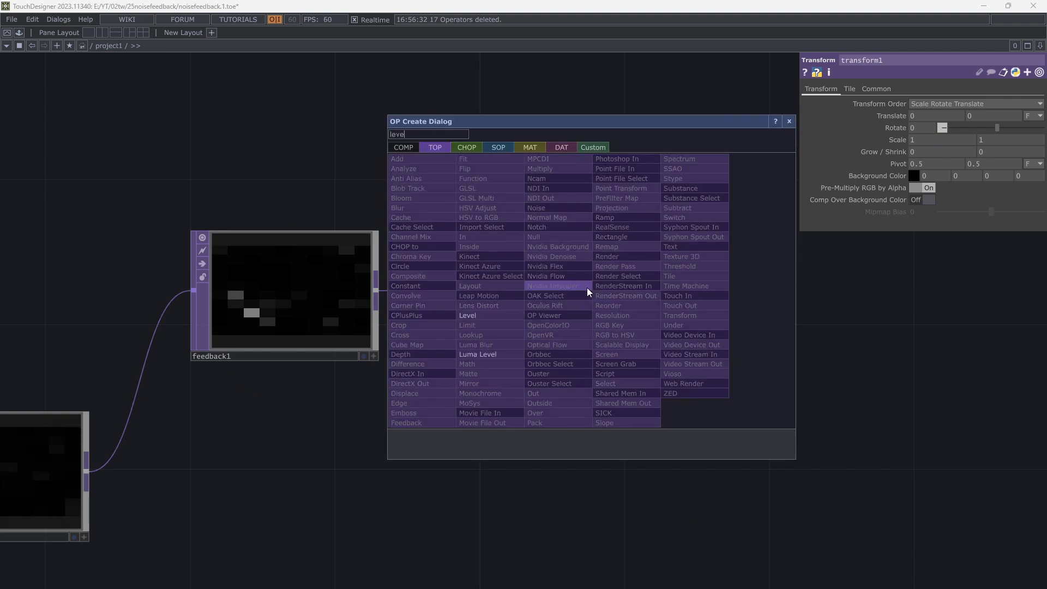
click(485, 316)
click(717, 297)
Combine level1 and null1 in an Add TOP placed below level1, and make it the Target TOP of feedback1.
drag(778, 397, 654, 391)
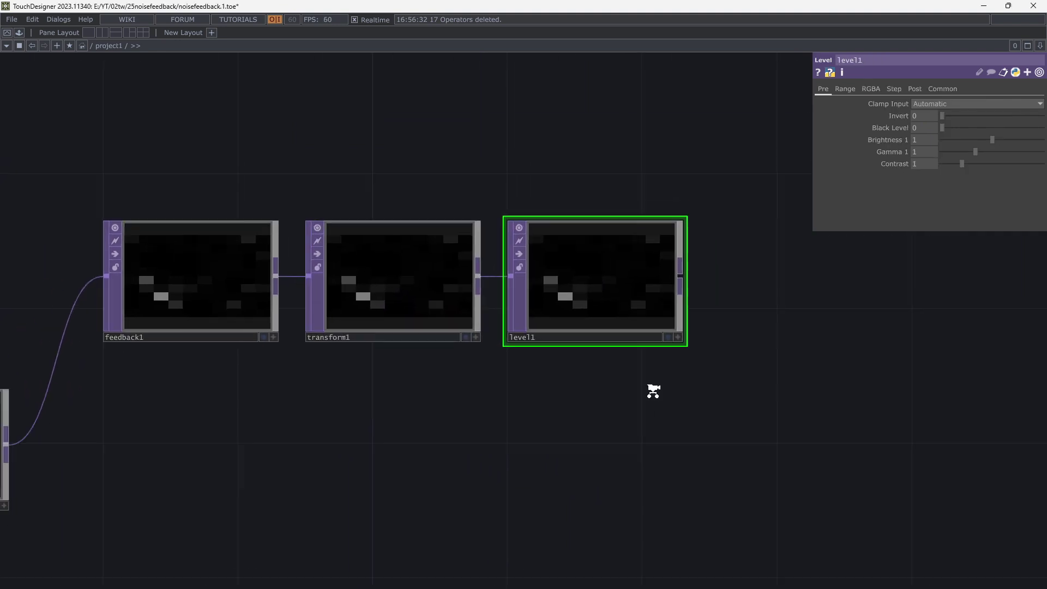
scroll(653, 390, down, 3)
right_click(673, 309)
click(550, 209)
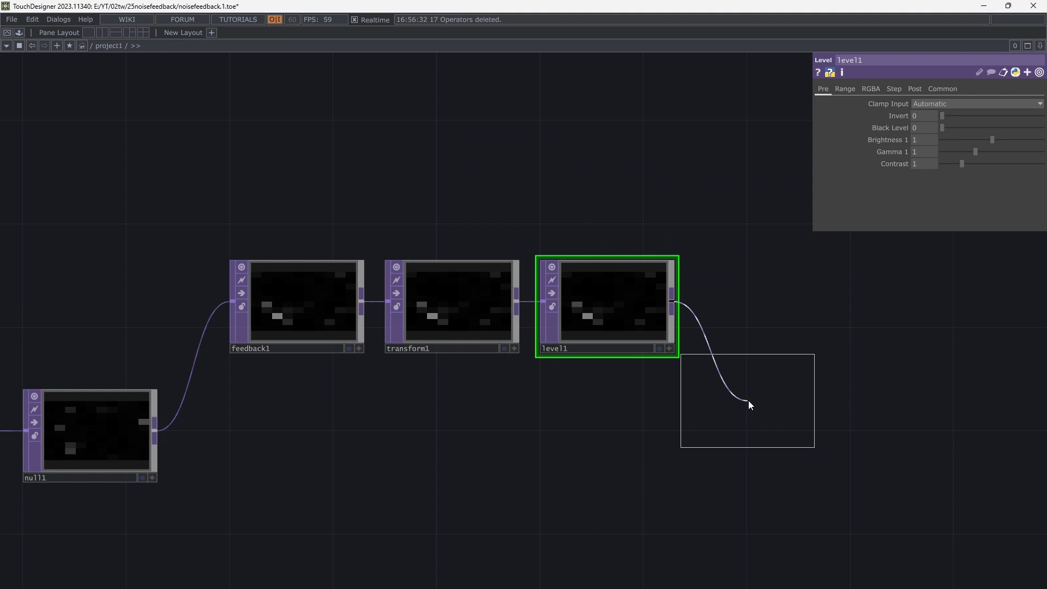
click(736, 409)
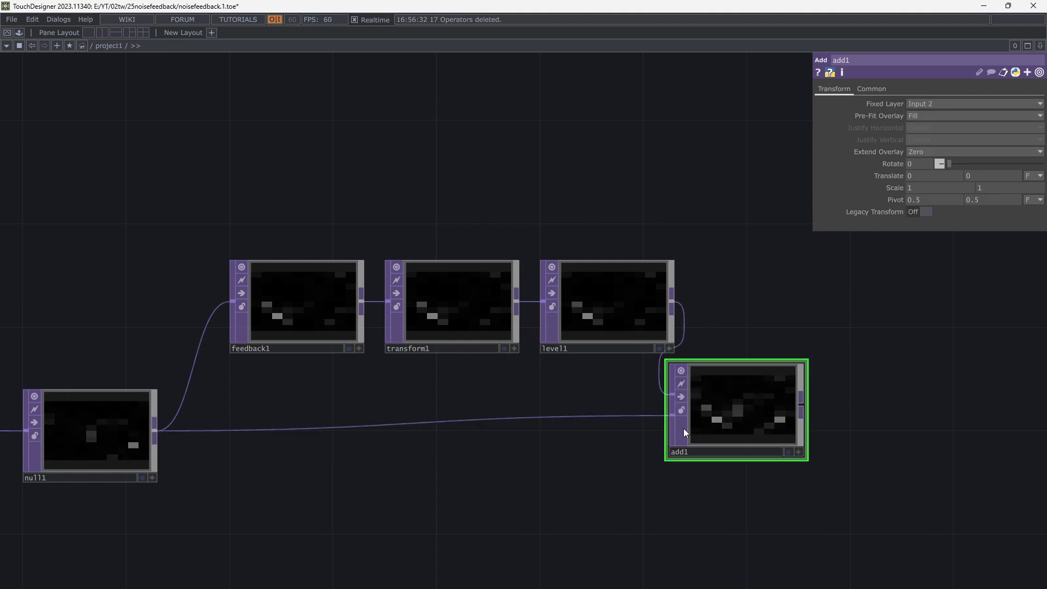
drag(735, 410, 745, 431)
drag(745, 431, 289, 306)
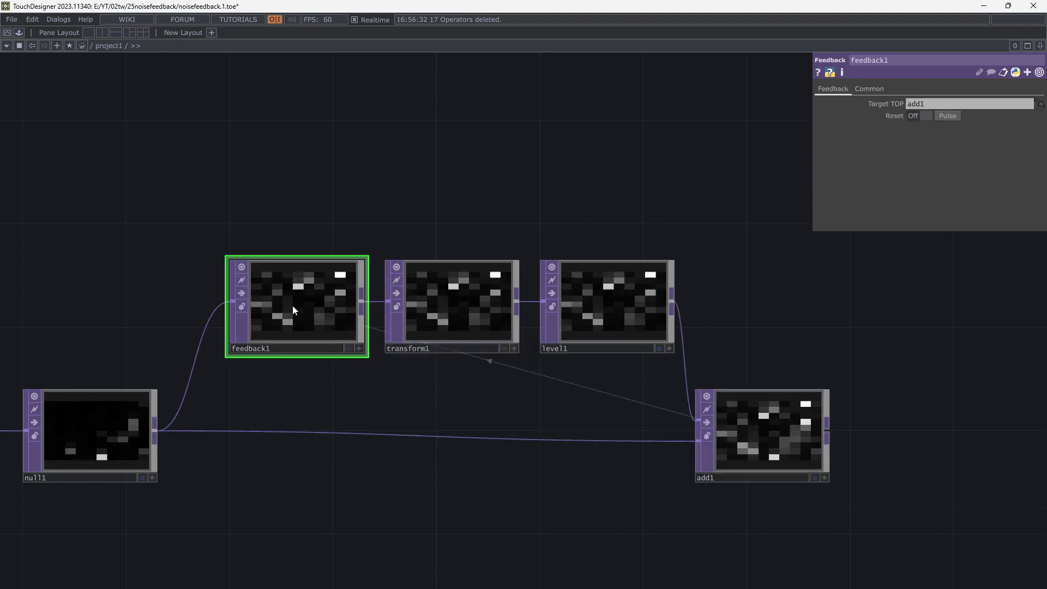
Lower the Level TOP's post Opacity to 0.821 so the feedback fades out.
click(627, 305)
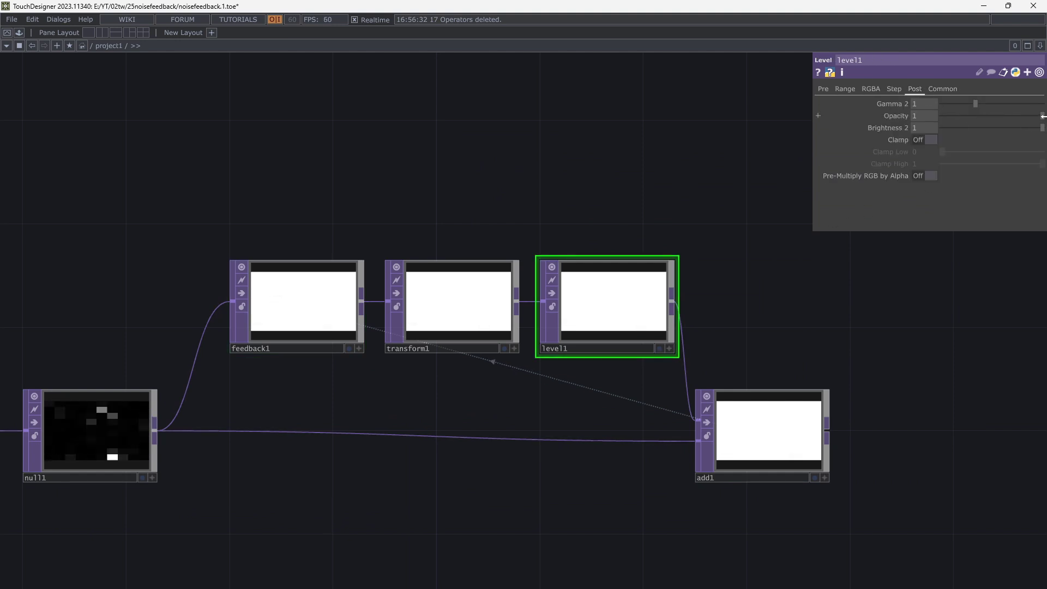
drag(1043, 121, 1025, 120)
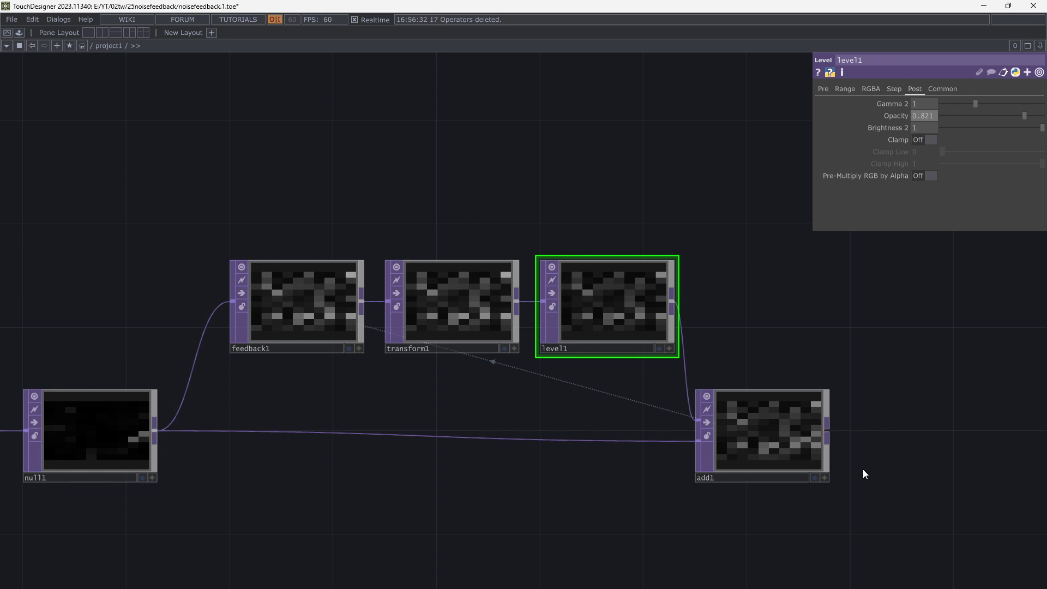
scroll(807, 474, up, 5)
scroll(788, 470, up, 2)
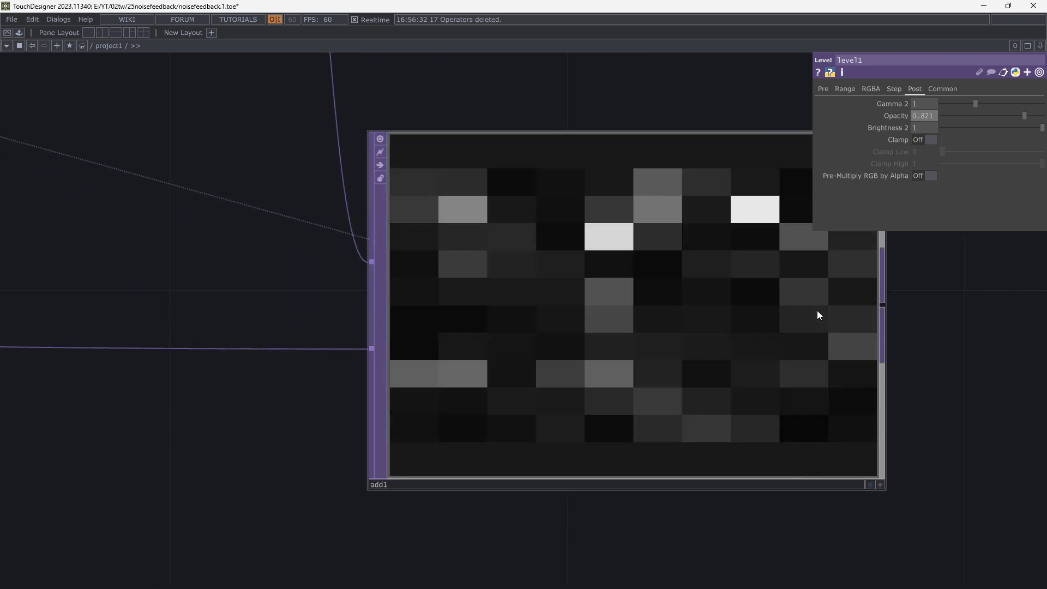
Try out X Translate values such as 0.1 on the Transform TOP while watching the Add TOP's output.
scroll(817, 310, down, 6)
click(479, 203)
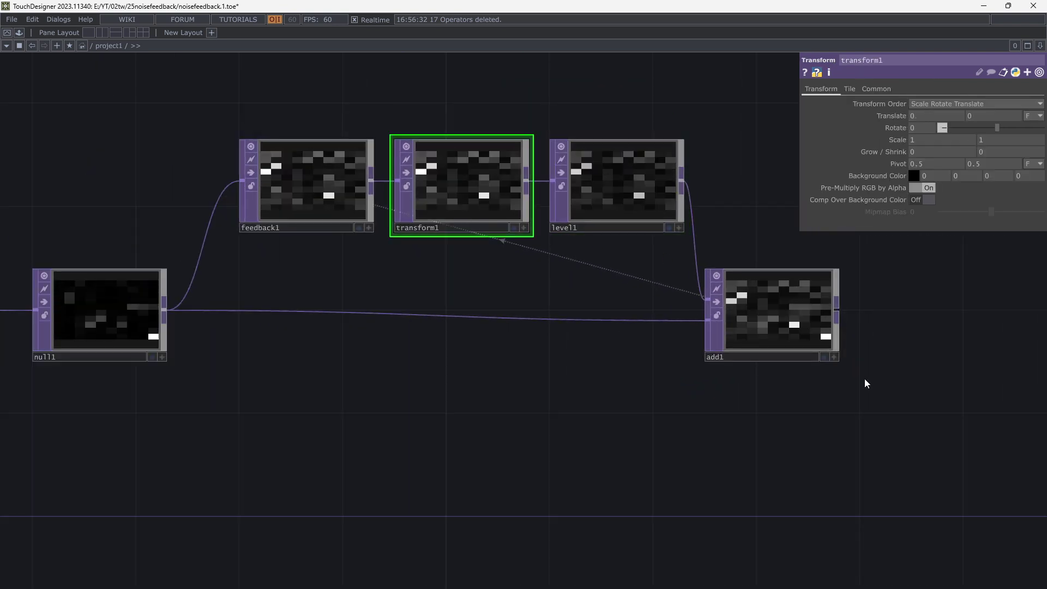
scroll(865, 380, up, 5)
scroll(844, 273, up, 2)
drag(856, 329, 874, 462)
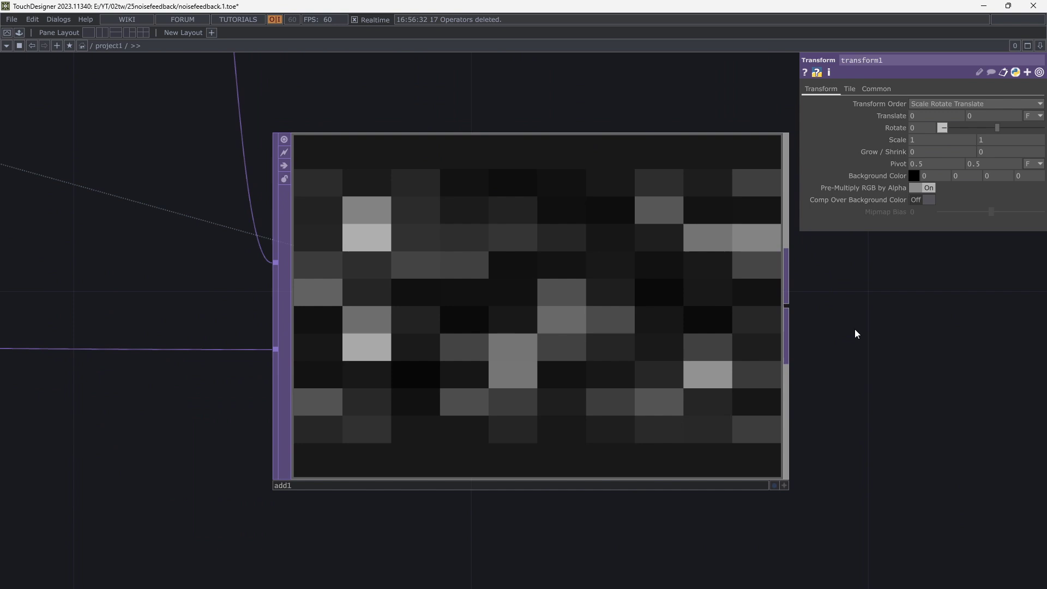
click(928, 116)
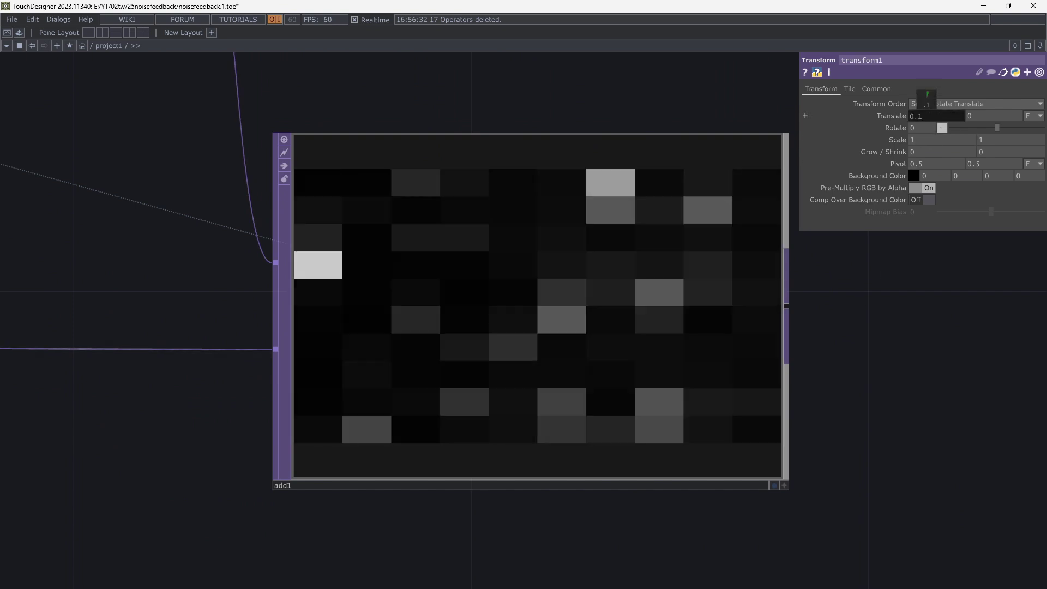
middle_drag(926, 104, 927, 95)
middle_drag(905, 139, 896, 117)
drag(878, 356, 859, 355)
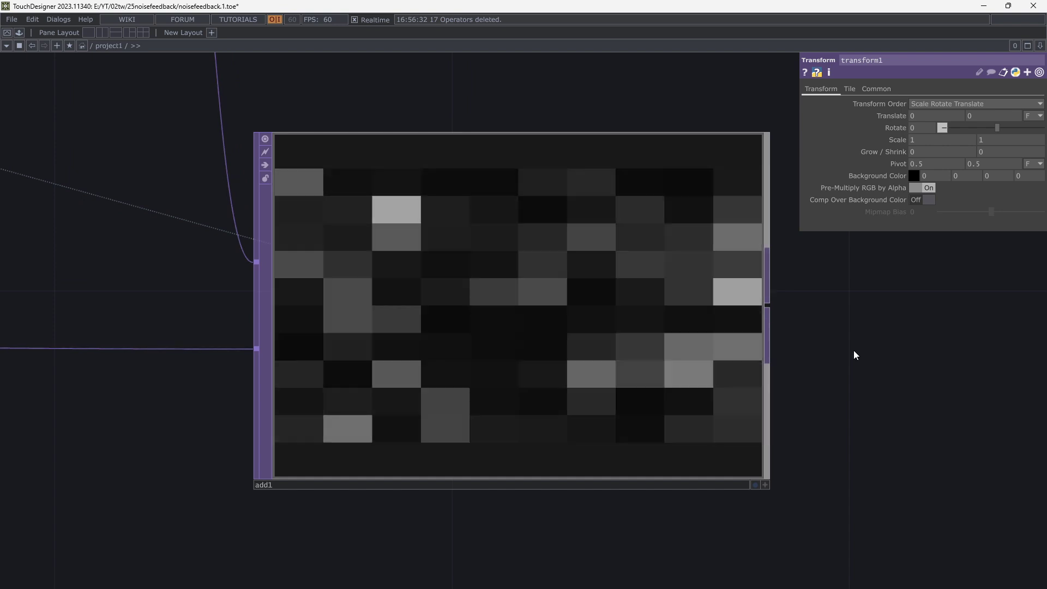
Add an Edge TOP fed by add1, placing it below and to the right of add1.
scroll(853, 354, down, 3)
scroll(855, 355, down, 5)
drag(878, 369, 546, 375)
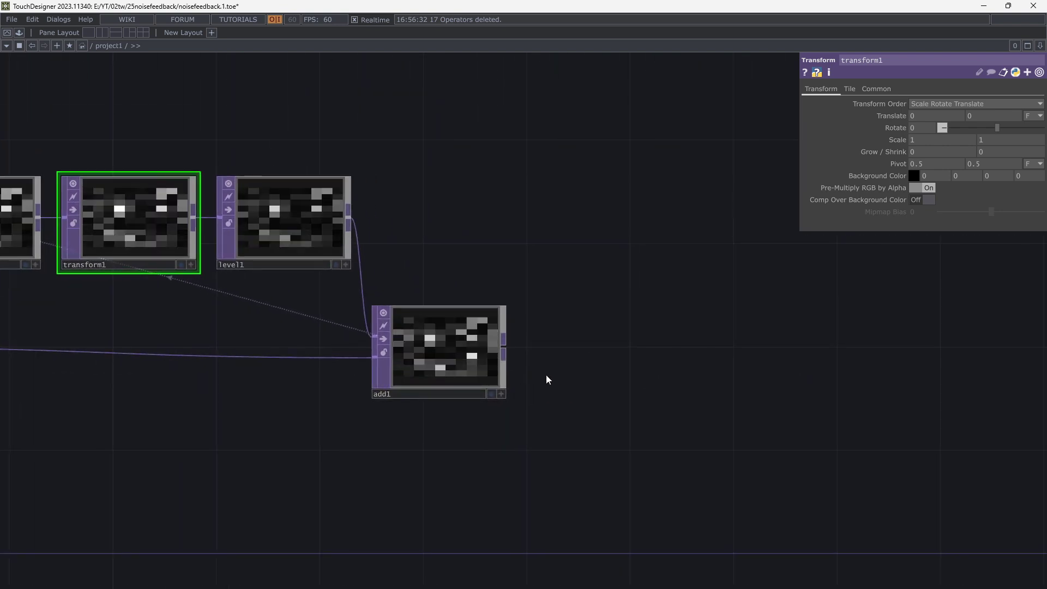
click(504, 350)
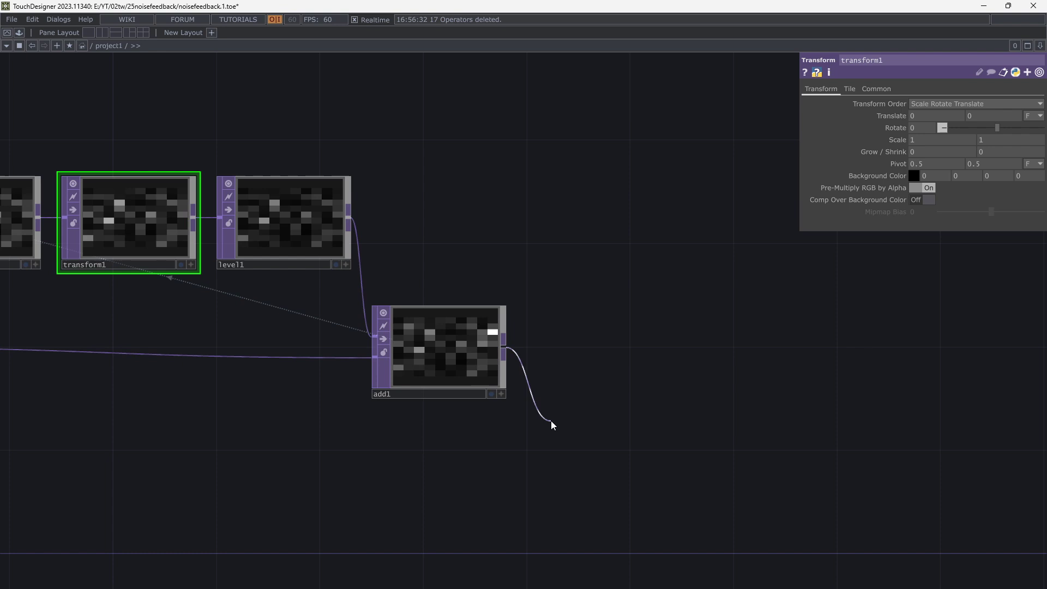
click(551, 421)
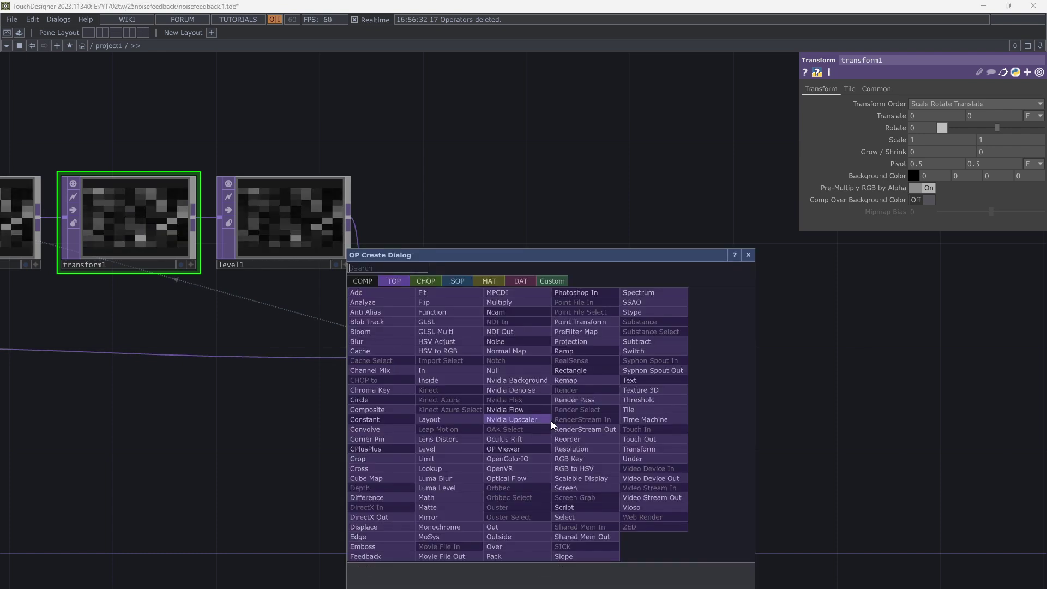
text(ed)
click(390, 538)
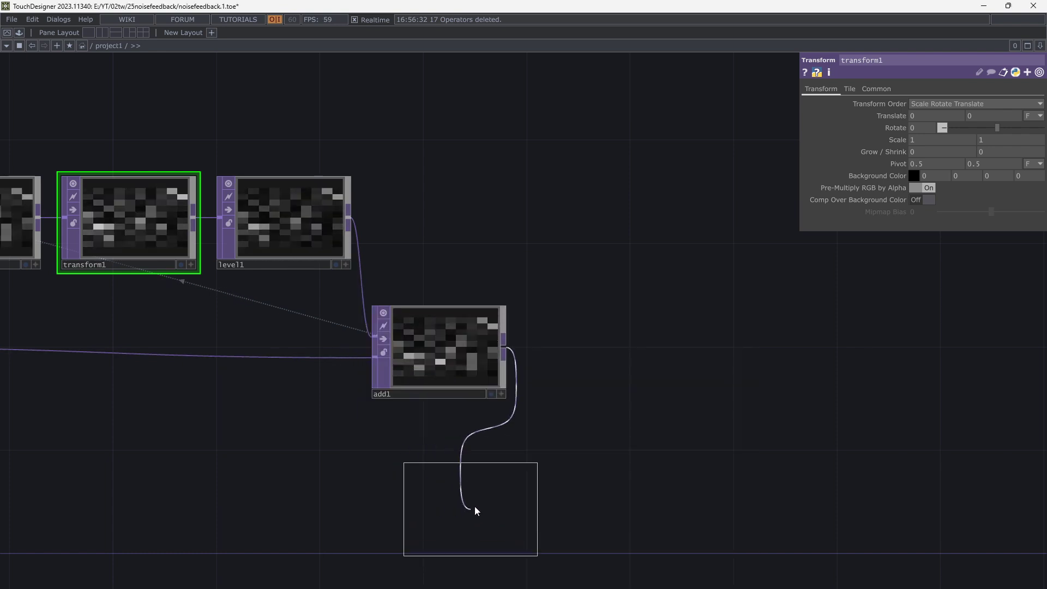
click(593, 471)
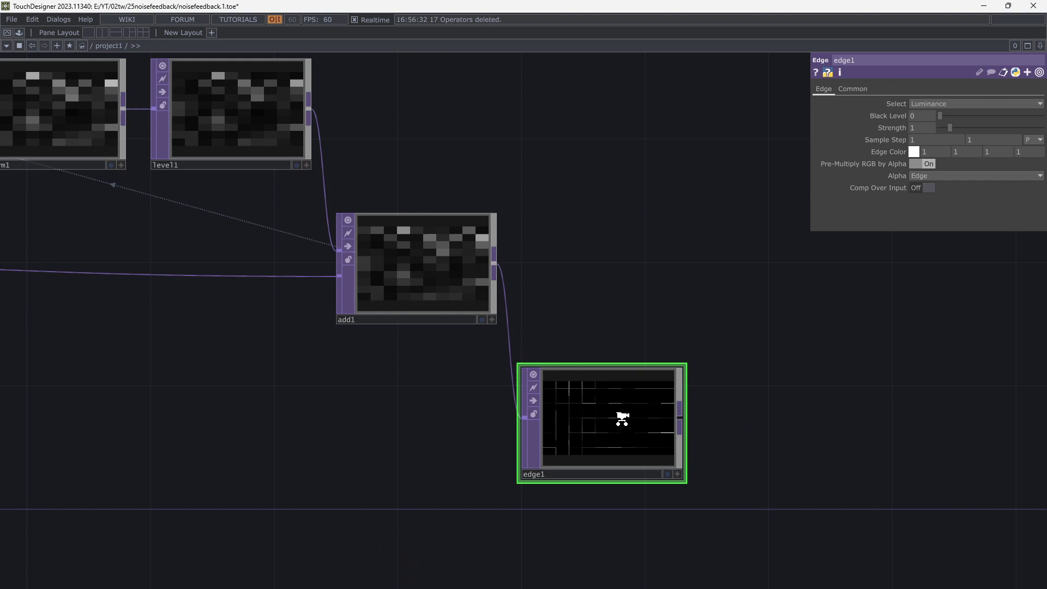
scroll(622, 418, up, 5)
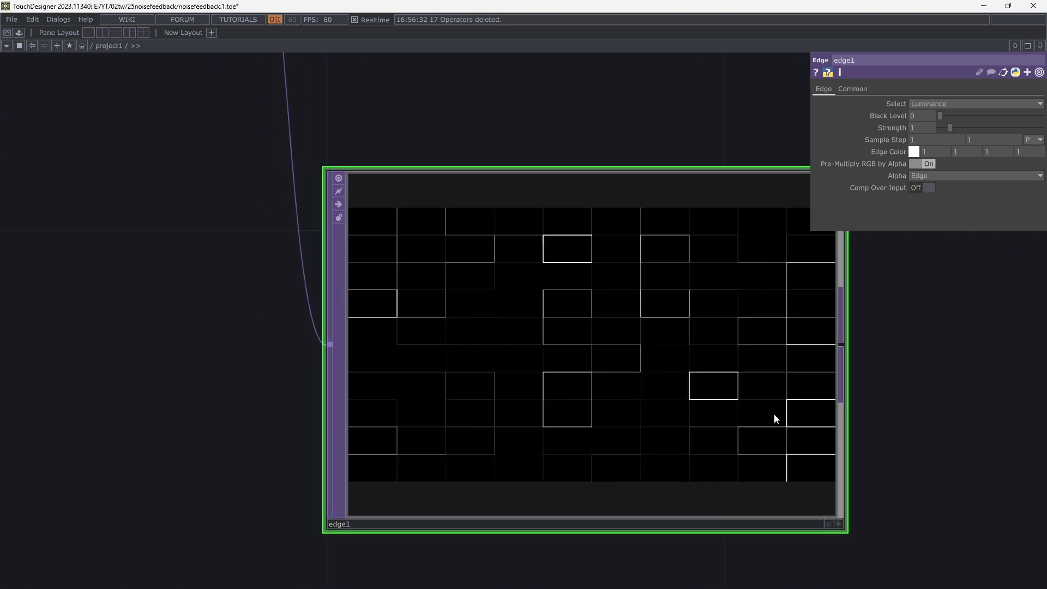
Compare the add1 and edge1 images up close, and display edge1 as the network background with transform1 selected.
scroll(763, 415, down, 4)
click(466, 173)
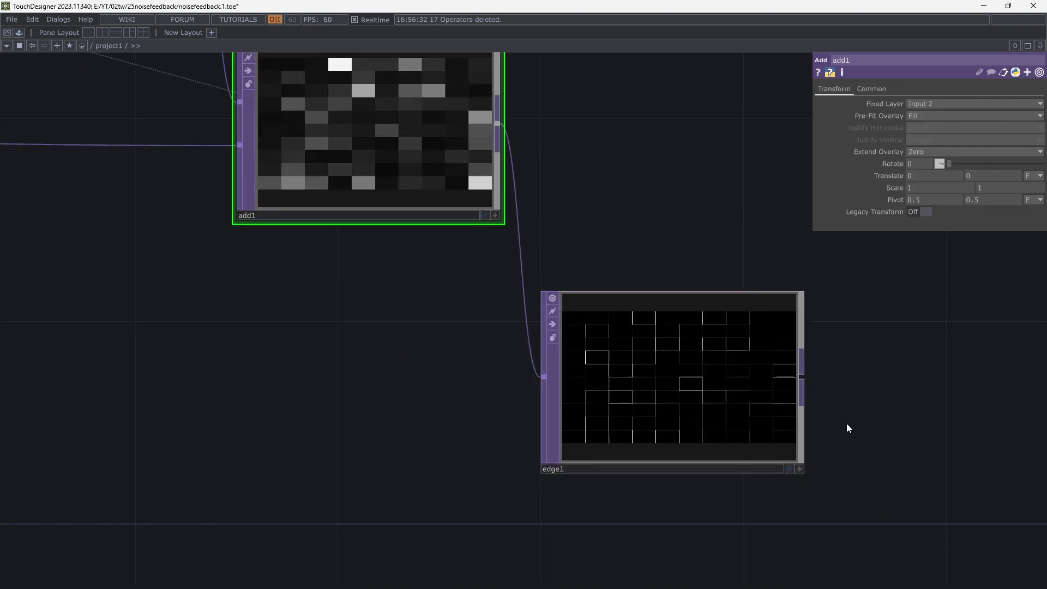
scroll(846, 423, up, 2)
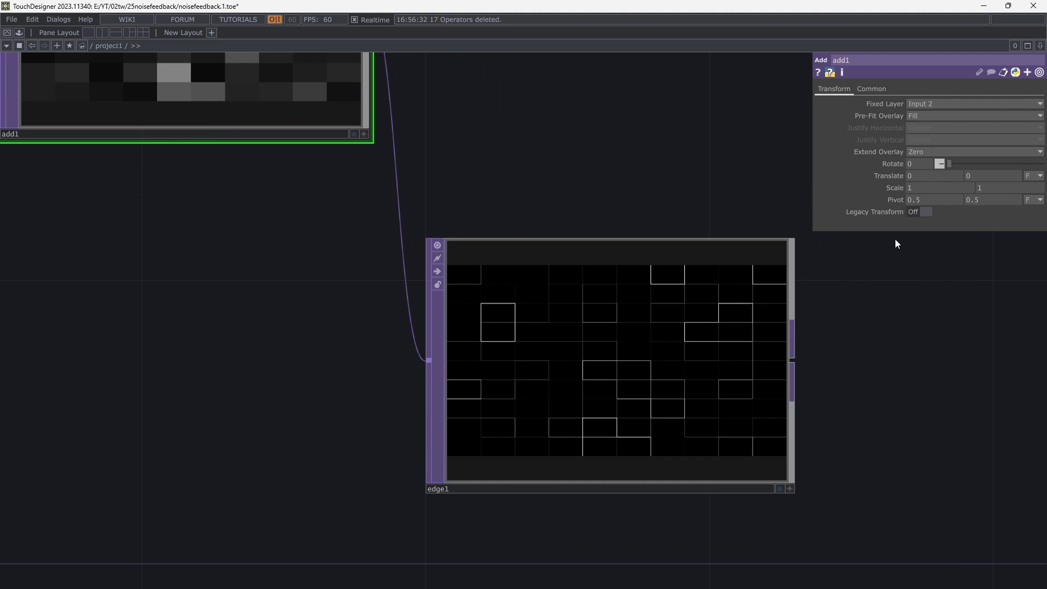
drag(493, 165, 535, 207)
scroll(513, 206, down, 4)
scroll(358, 207, down, 1)
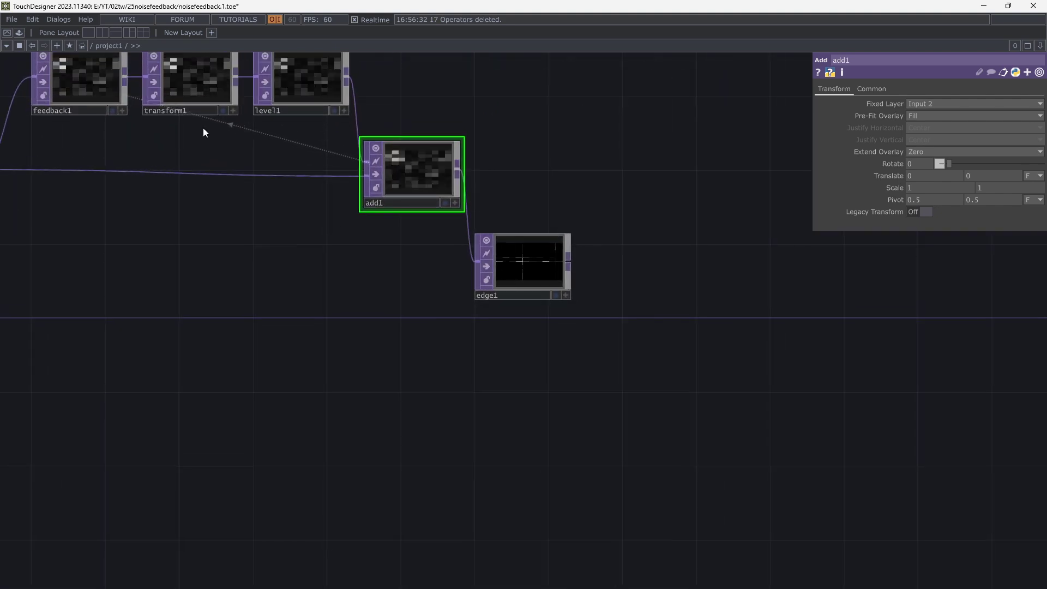
click(199, 102)
click(556, 295)
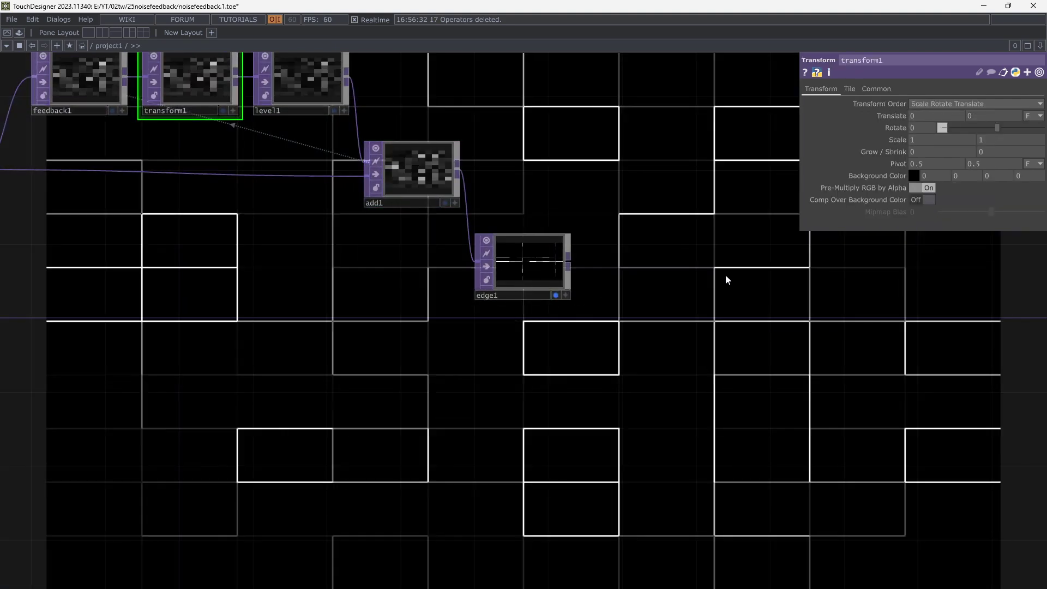
Try a Translate of -0.003 on both axes of transform1, and reset tx and ty to 0.
drag(899, 150, 896, 118)
key(ctrl+z)
key(ctrl+z)
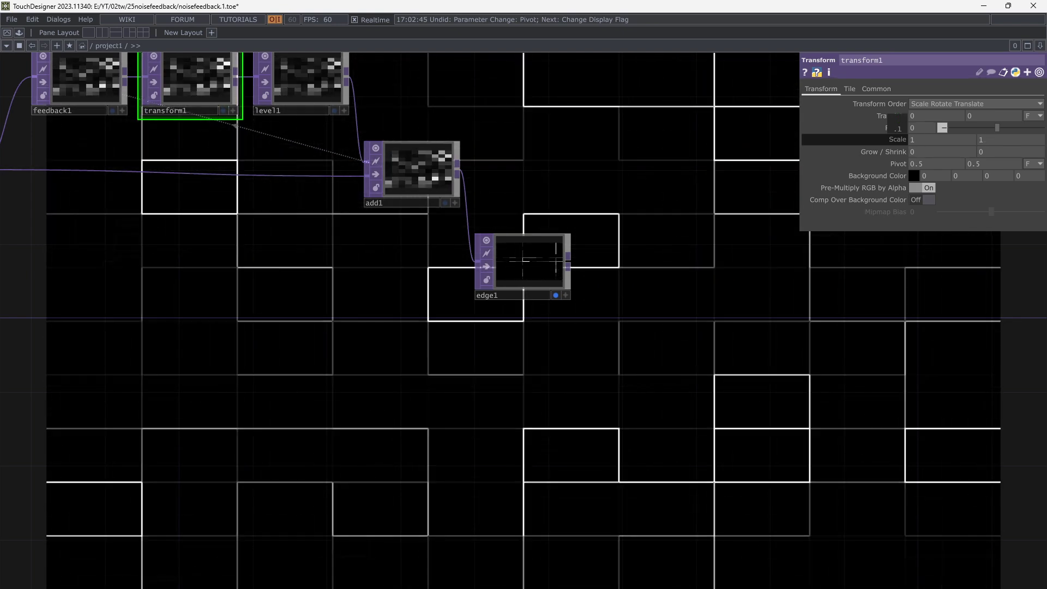
mouse_move(898, 115)
middle_down()
mouse_move(898, 139)
mouse_move(894, 103)
middle_up()
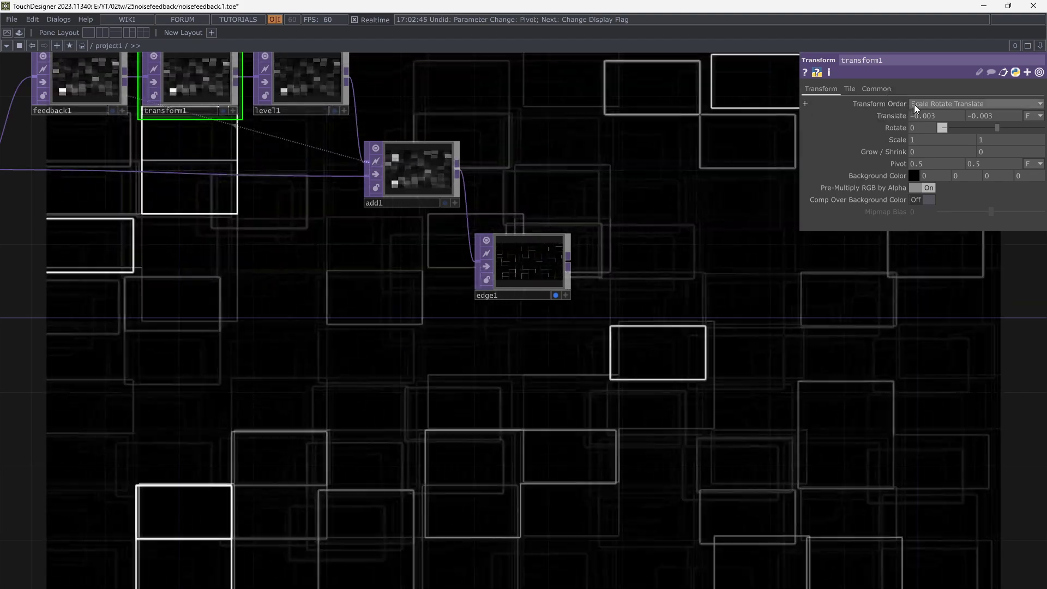
click(894, 116)
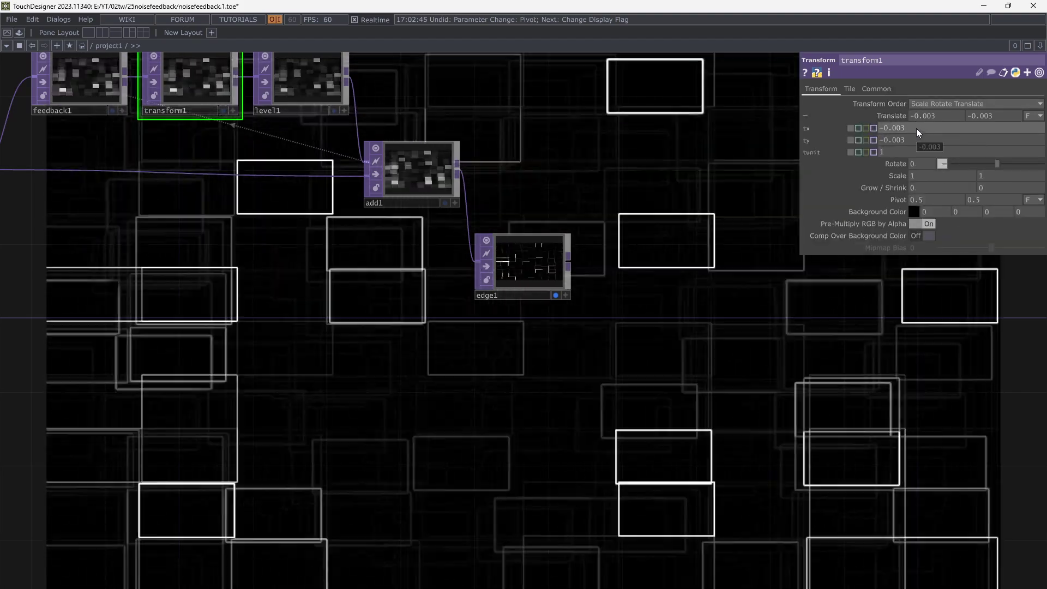
drag(916, 130, 839, 156)
text(00)
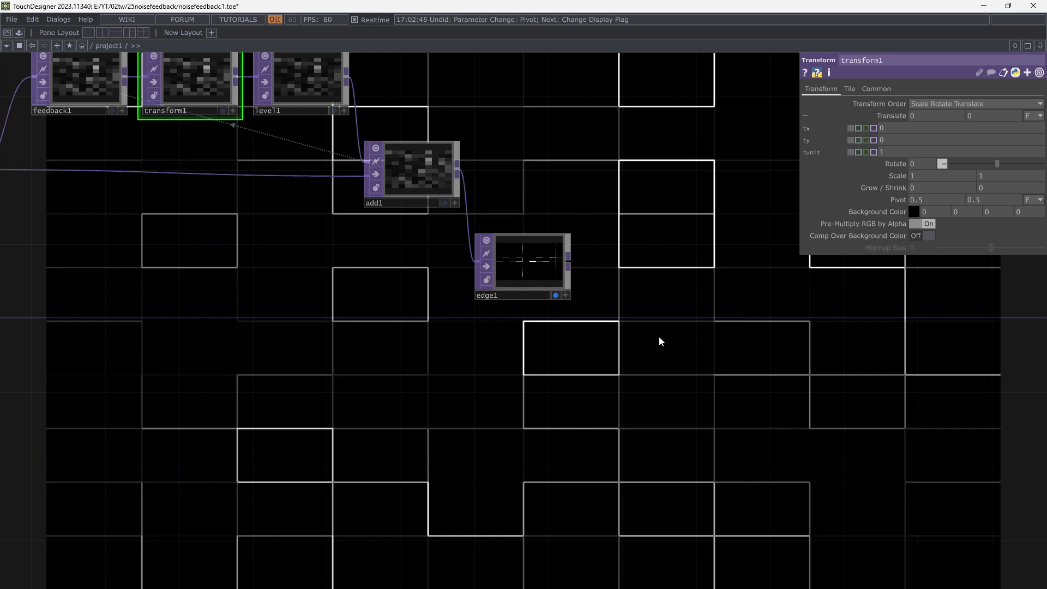
Turn off the background display of edge1.
drag(506, 361, 540, 386)
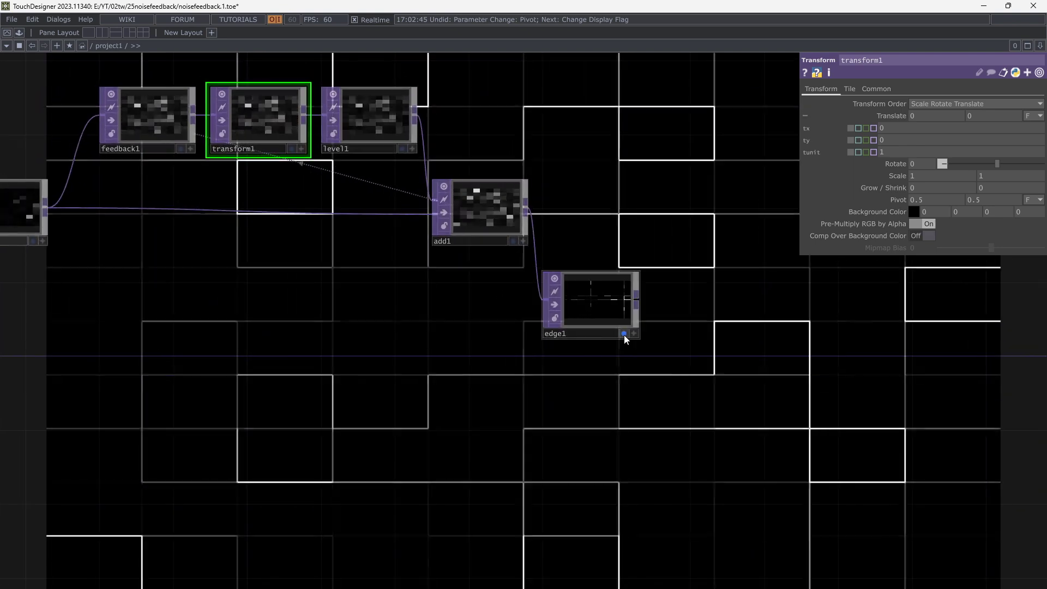
click(624, 333)
scroll(510, 399, up, 3)
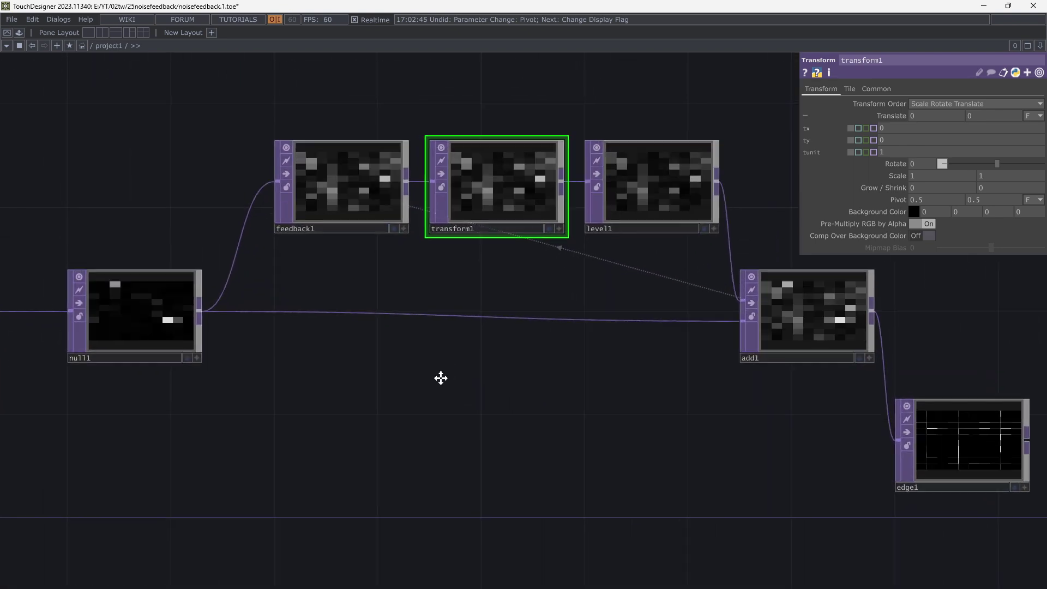
Add a Noise CHOP in the empty area below the feedback chain, to the right of null1.
key(Tab)
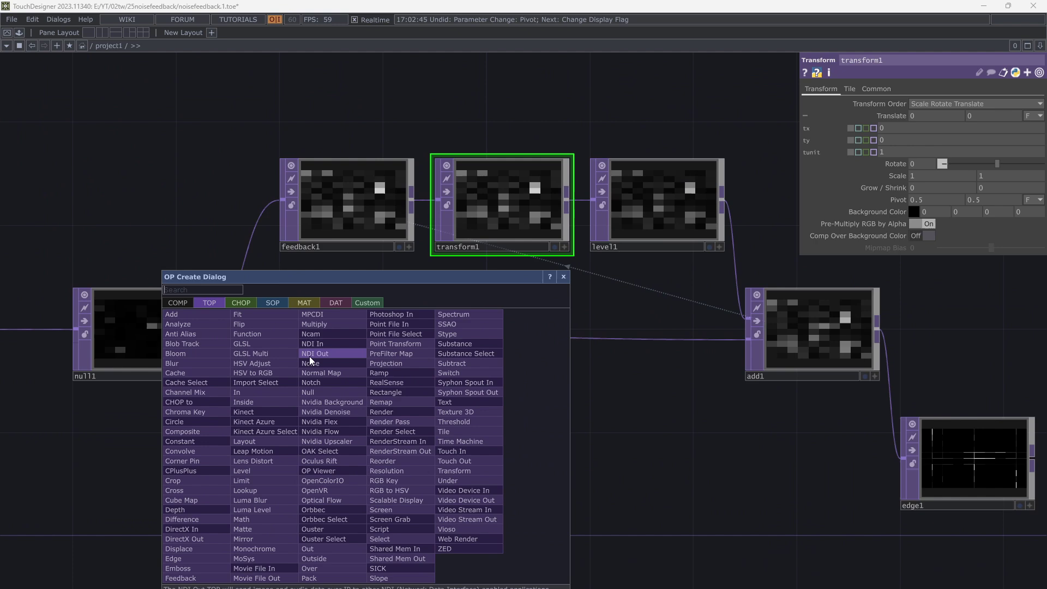
click(243, 303)
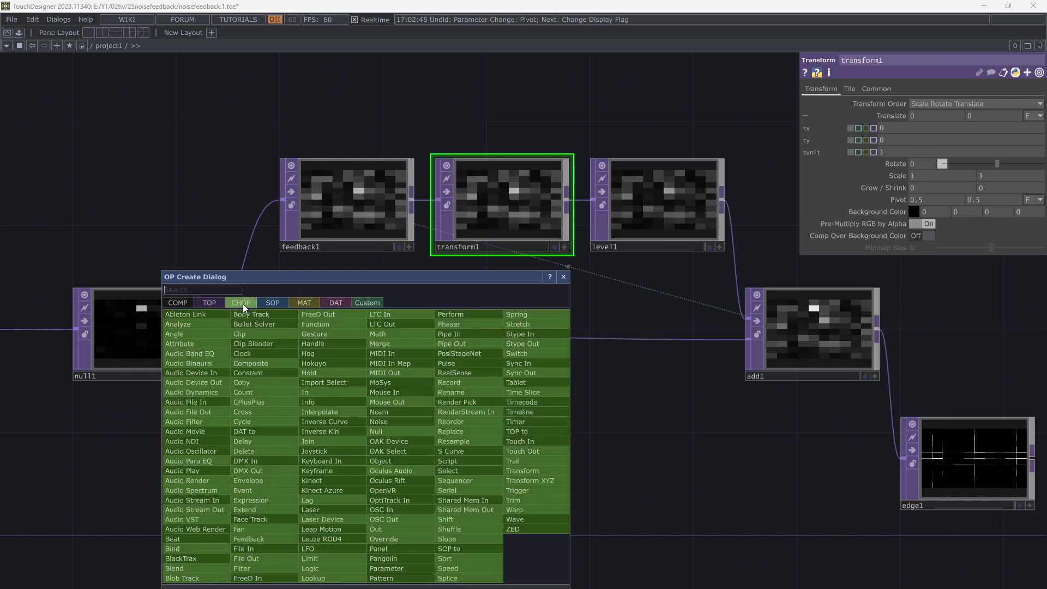
text(noi)
click(384, 420)
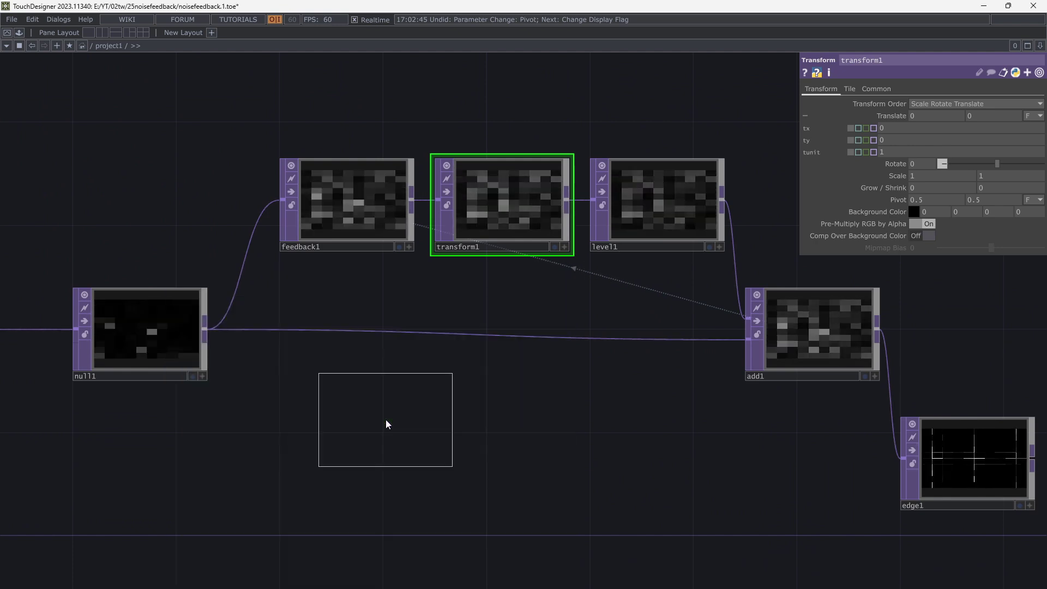
click(395, 413)
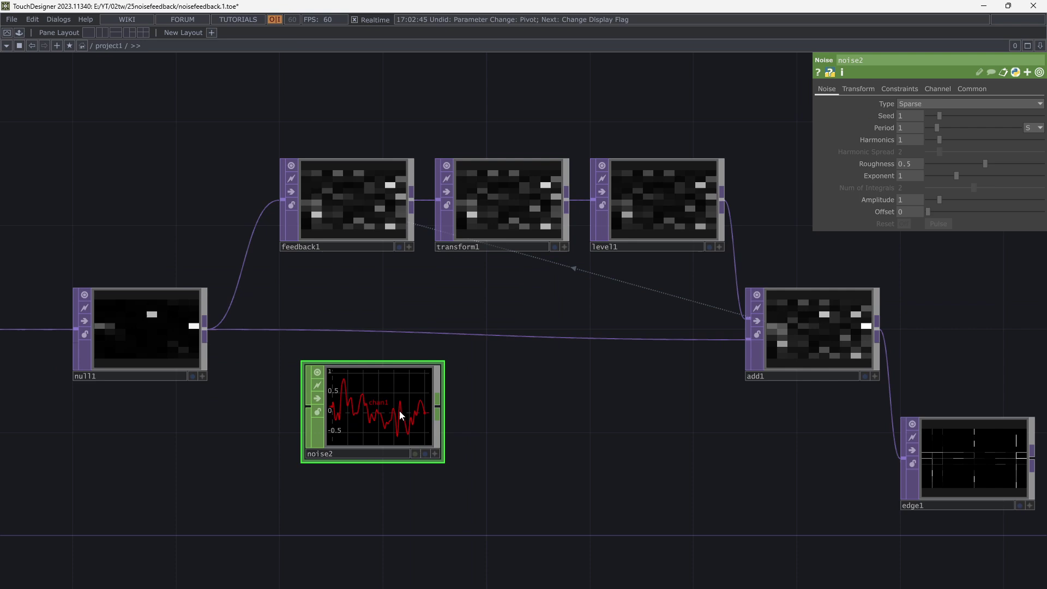
Add a Null CHOP fed by noise2, placed to its right, and turn on Time Slice for noise2.
scroll(397, 411, up, 3)
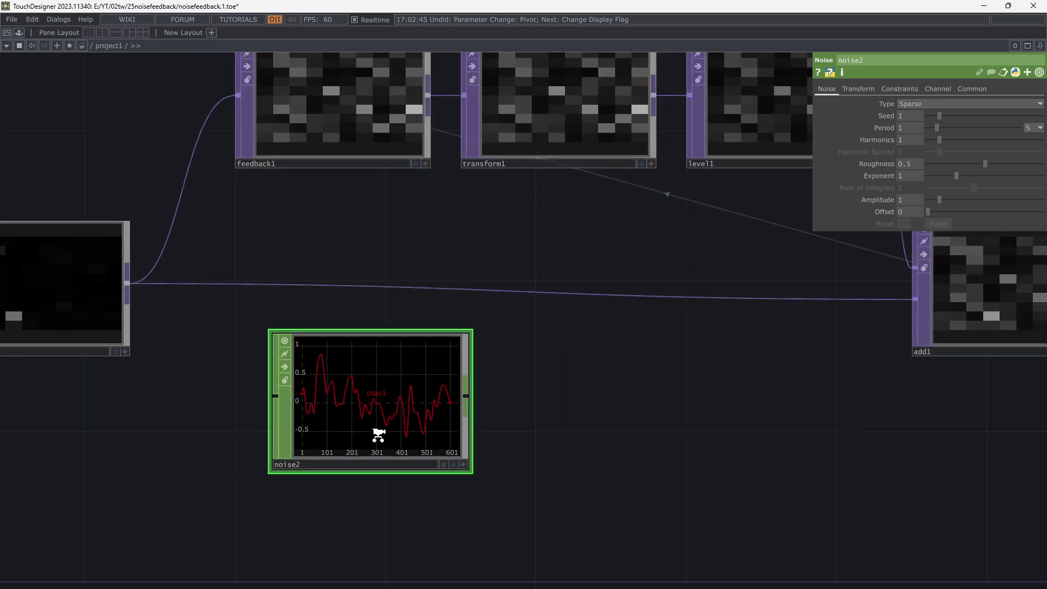
right_click(462, 398)
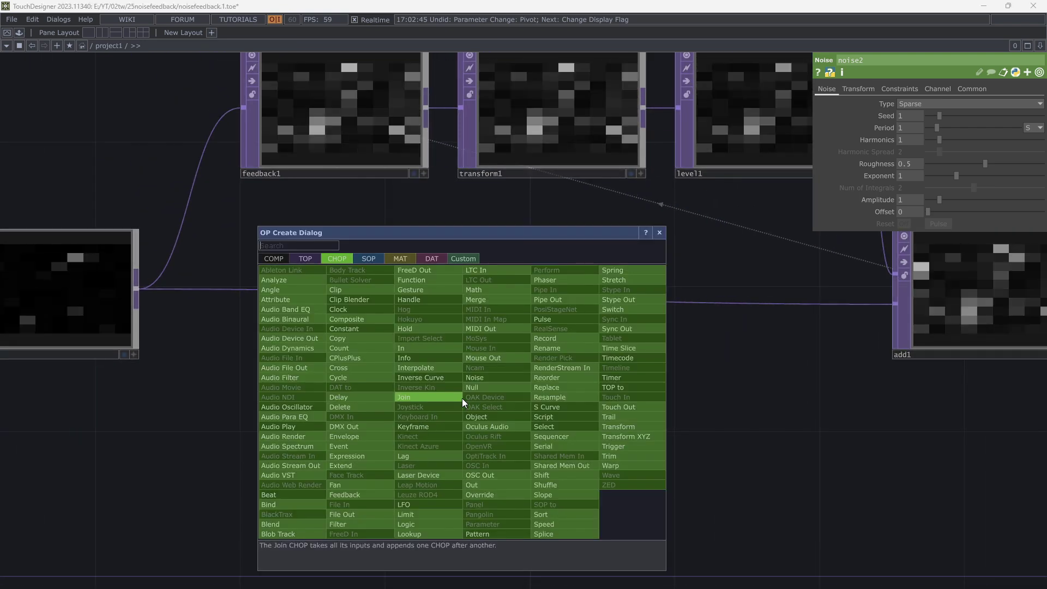
key(Escape)
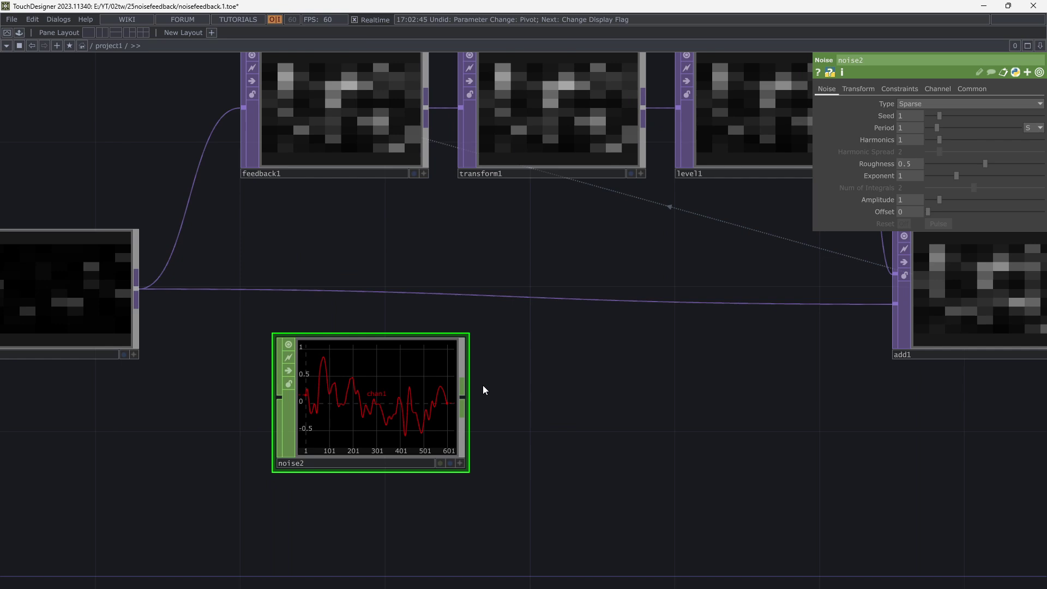
click(627, 402)
key(h)
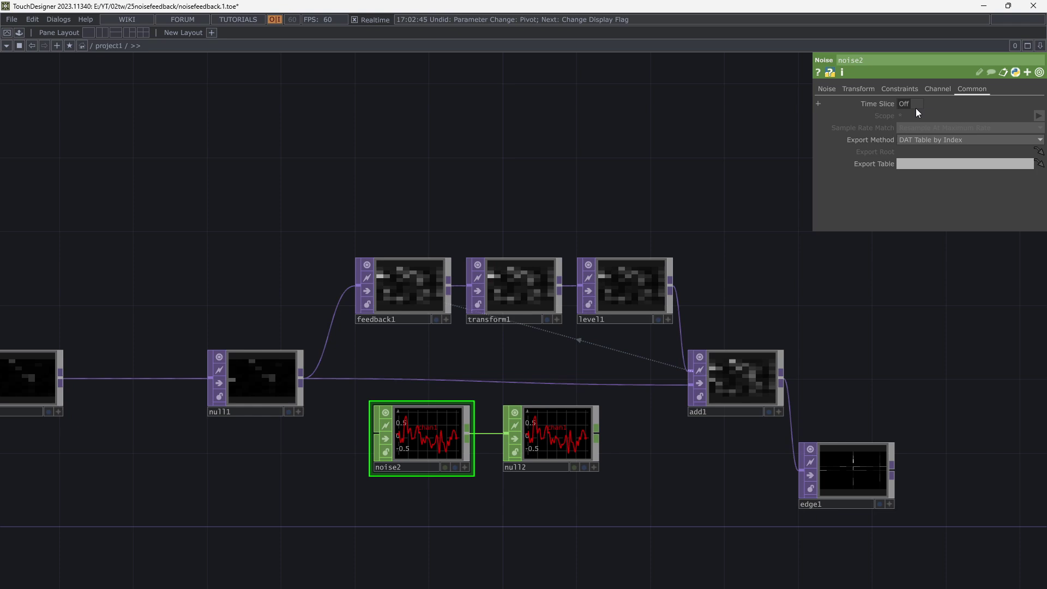
scroll(609, 410, up, 3)
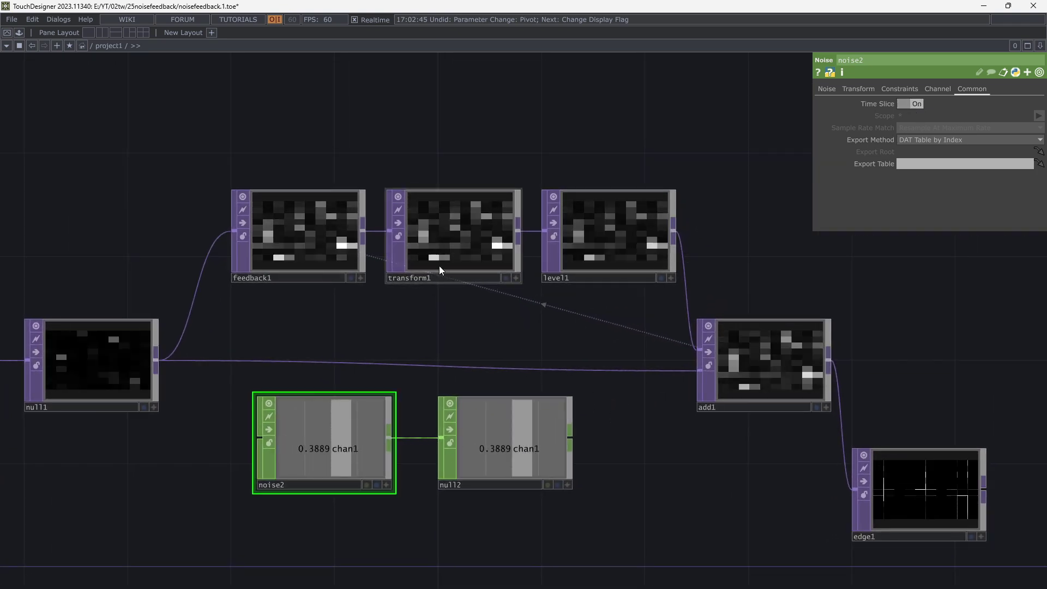
Drive transform1's X Translate with the chan1 channel of null2, using the reference op('null2')['chan1'].
click(423, 240)
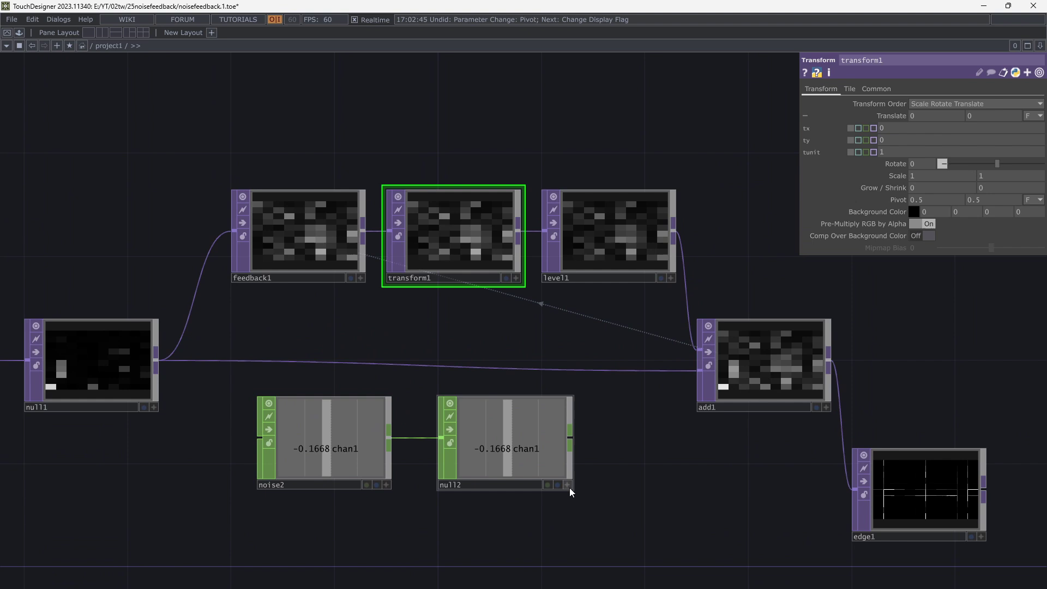
click(569, 488)
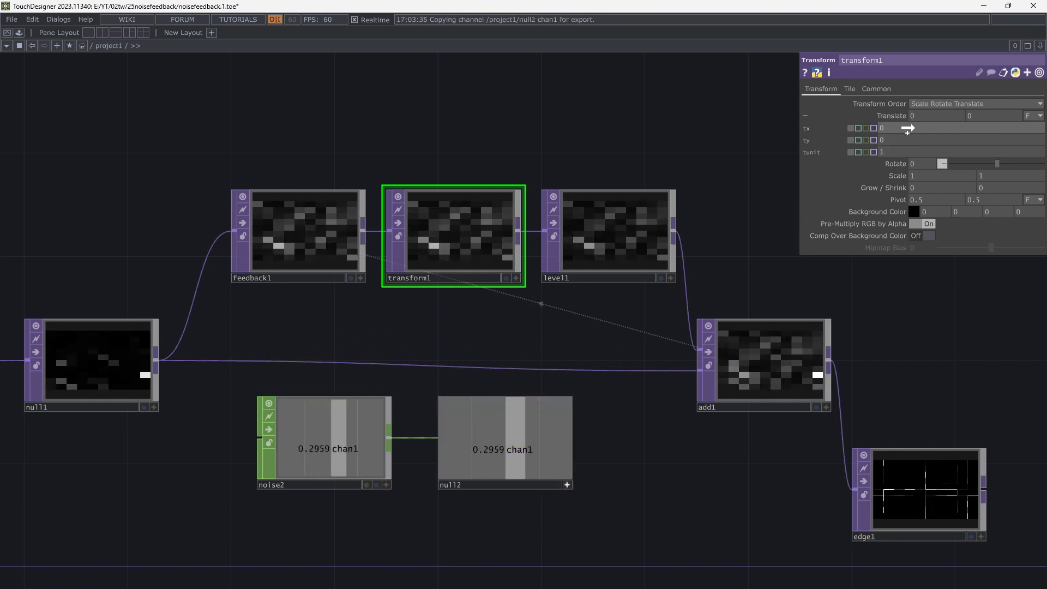
click(921, 115)
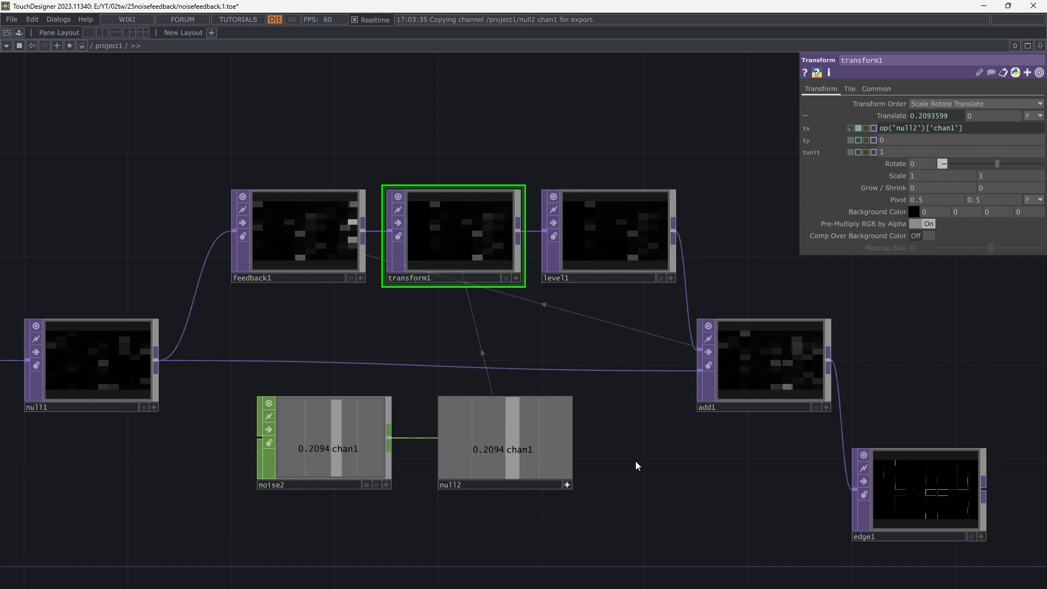
key(h)
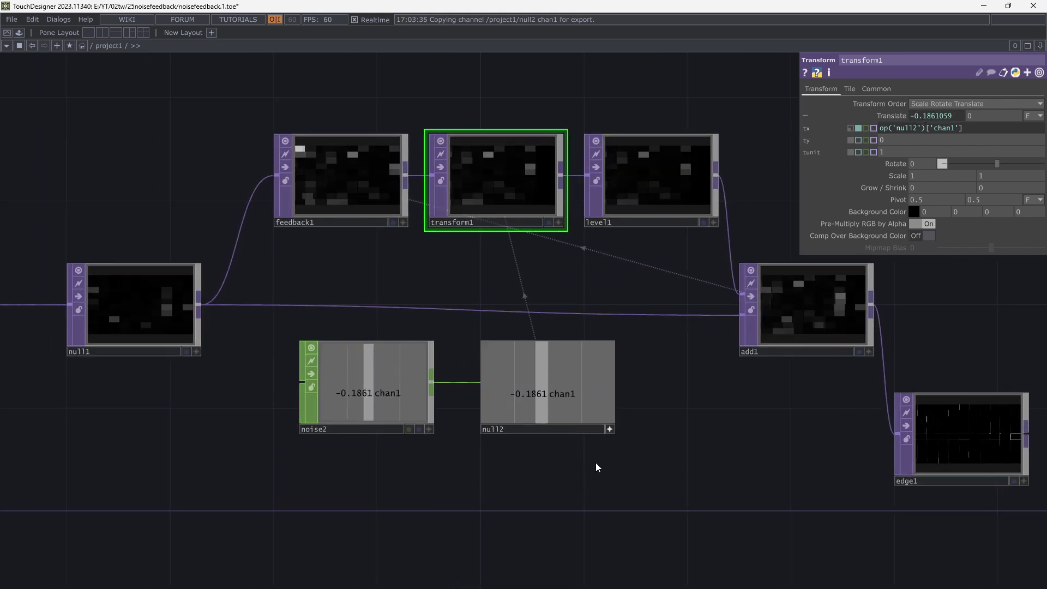
Duplicate the noise2 and null2 CHOP pair, placing the copies directly below the originals.
click(609, 429)
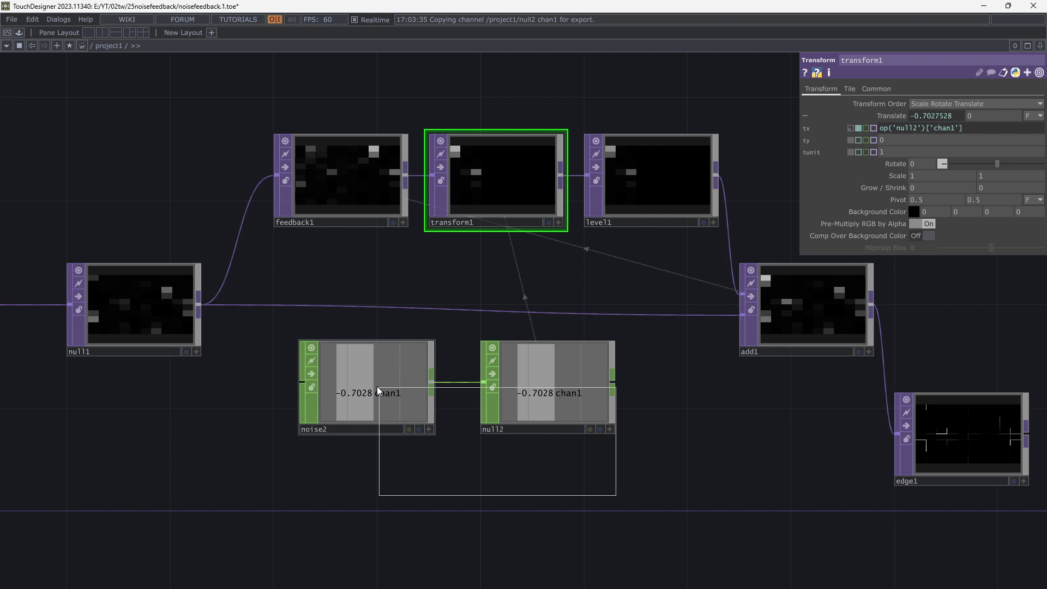
drag(377, 386, 374, 388)
key(ctrl+c)
key(ctrl+v)
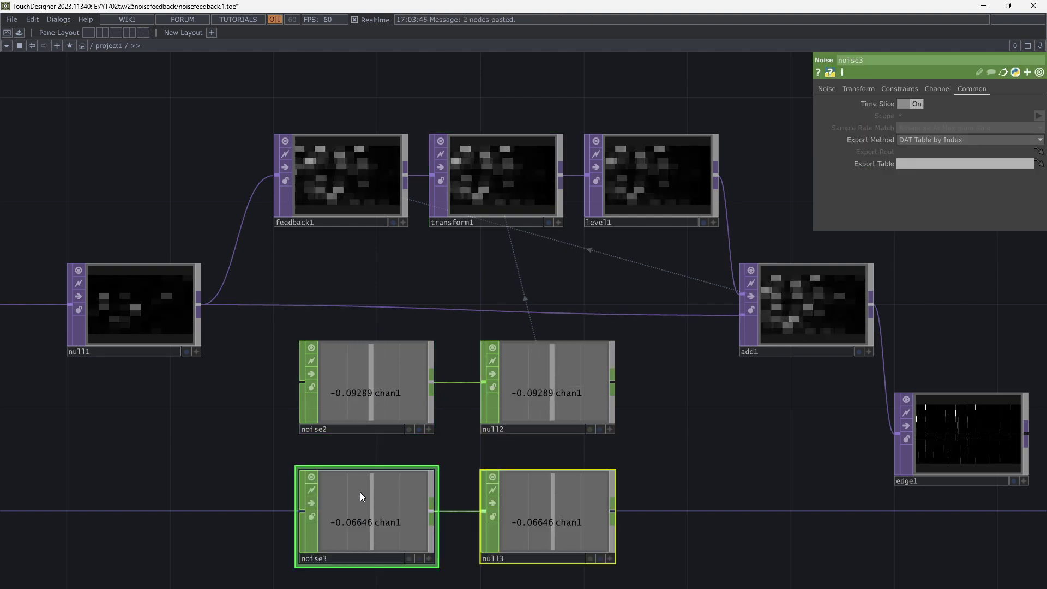
Drive transform1's Y Translate with the chan1 channel of null3, using the reference op('null3')['chan1'].
click(549, 192)
click(609, 558)
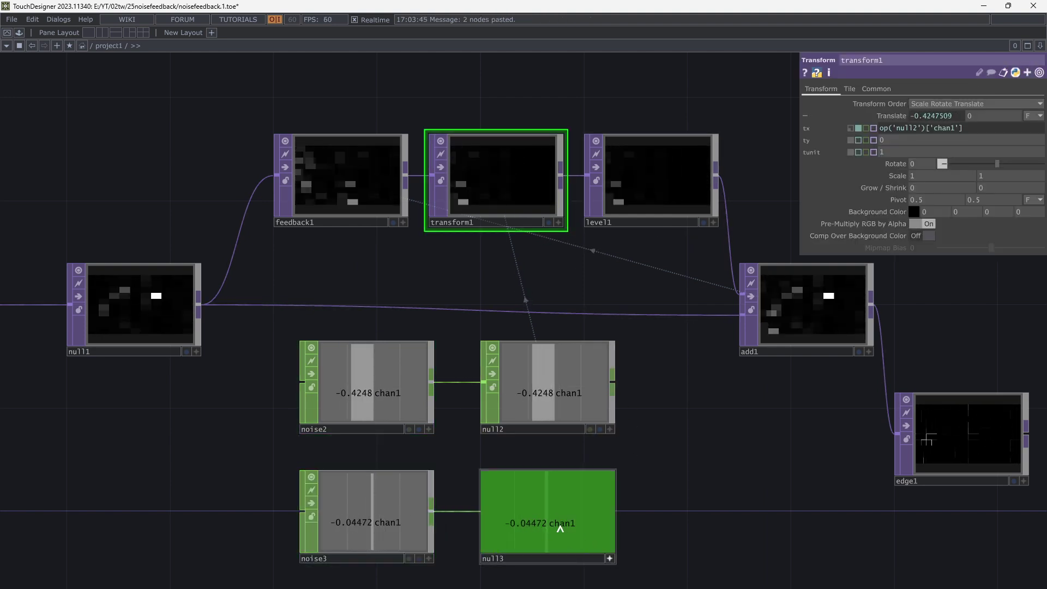
drag(561, 528, 884, 173)
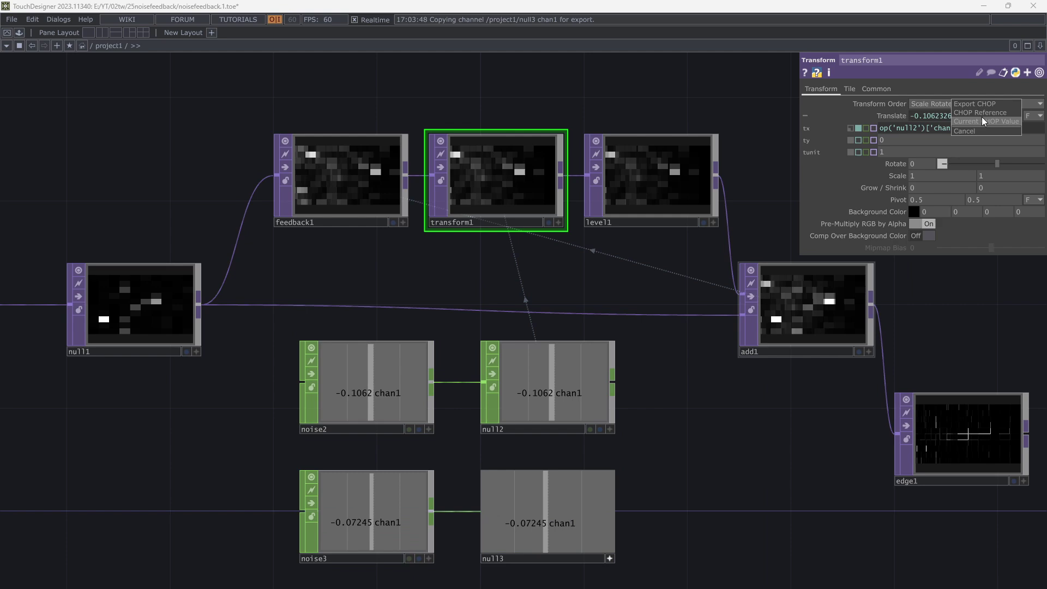
click(977, 113)
Move the noise2 and noise3 CHOPs together further left, widening the gap to null2 and null3.
drag(699, 472, 711, 468)
drag(252, 493, 347, 462)
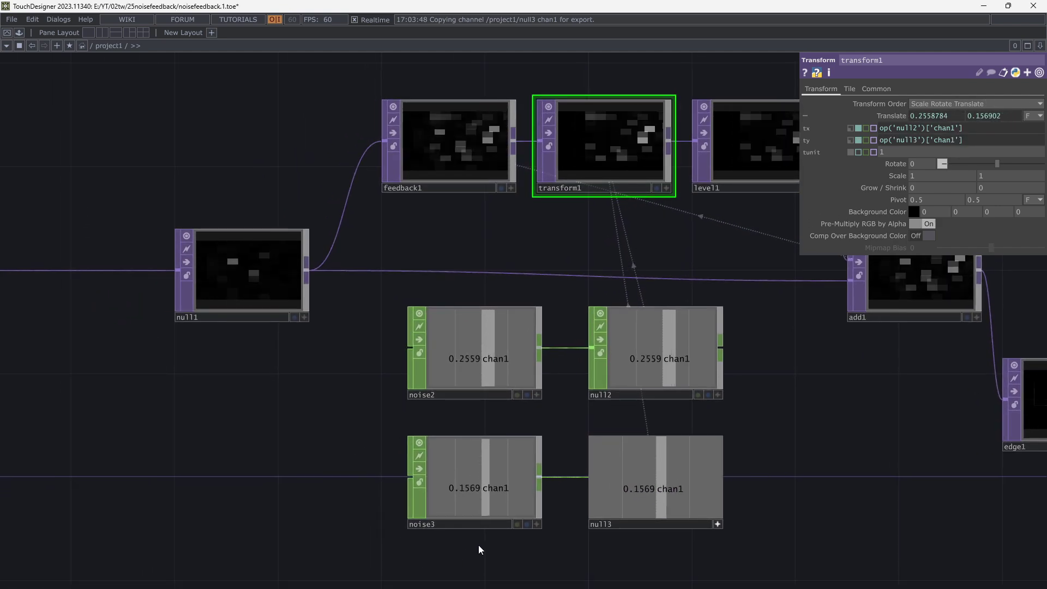
right_drag(479, 548, 446, 341)
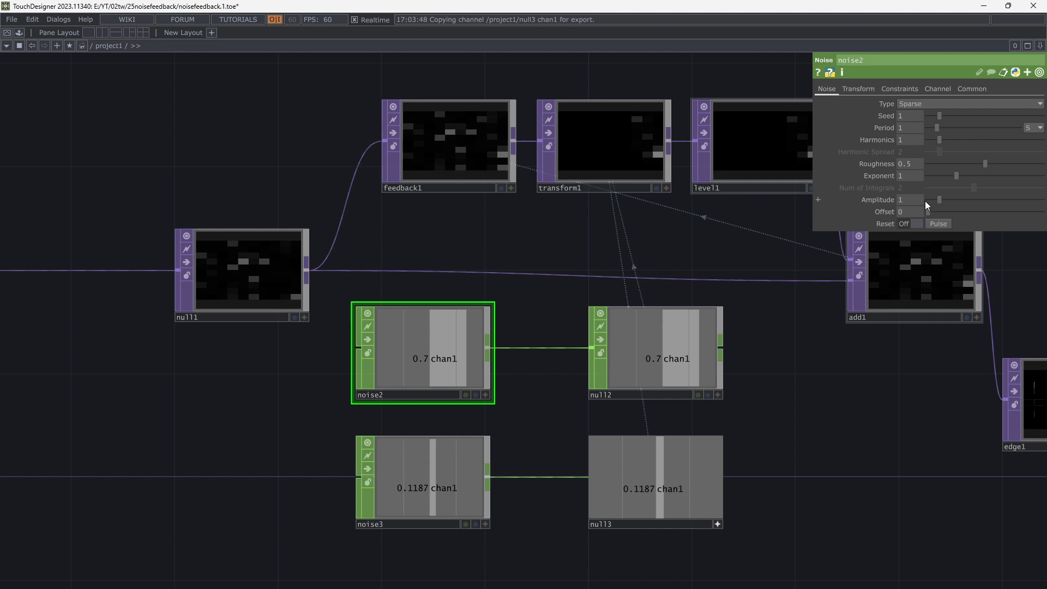
Set the Amplitude of both noise2 and noise3 to 0.01.
text(0.01)
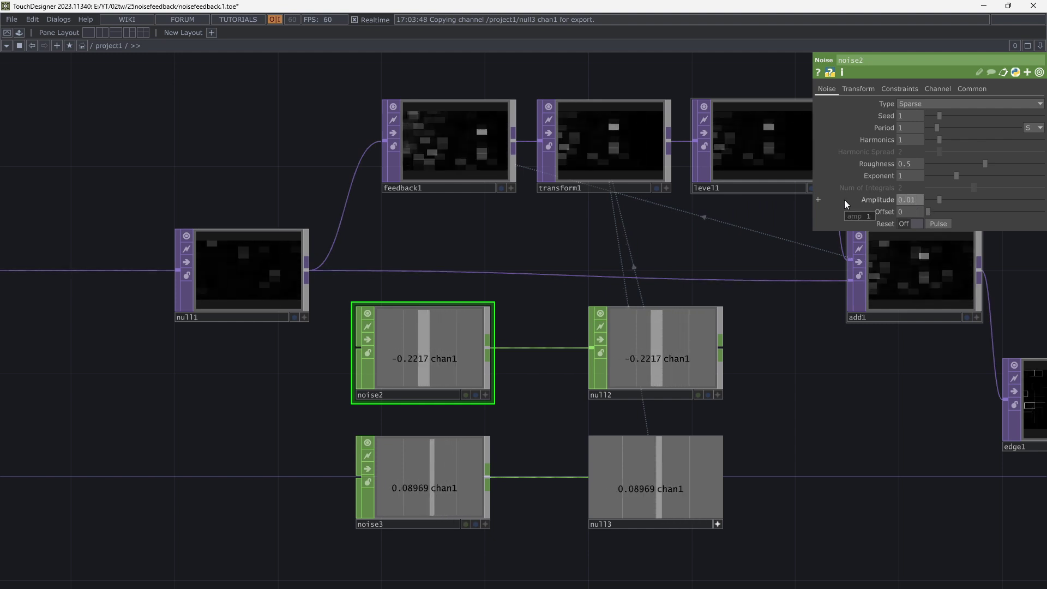
key(Return)
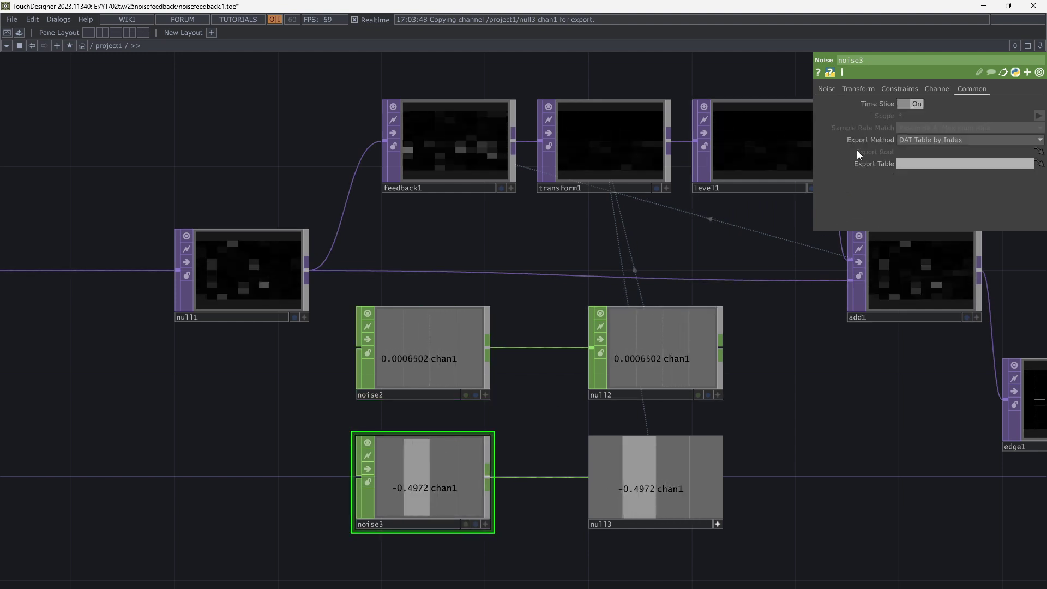
click(827, 88)
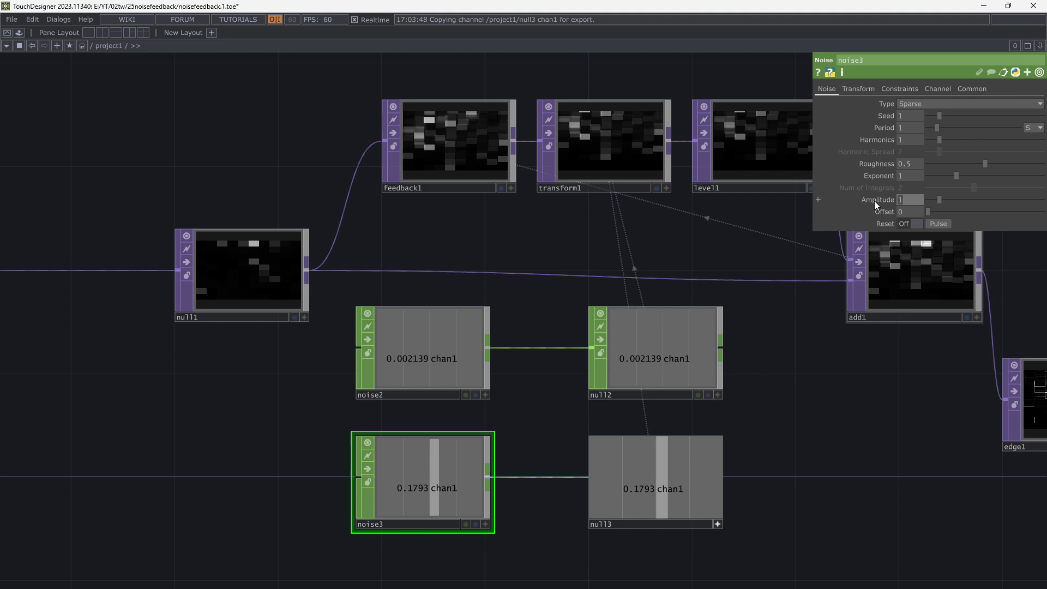
text(0.01)
key(Return)
Preview add1's output as the network background to examine the feedback motion, and turn the background display off again.
drag(849, 391, 665, 407)
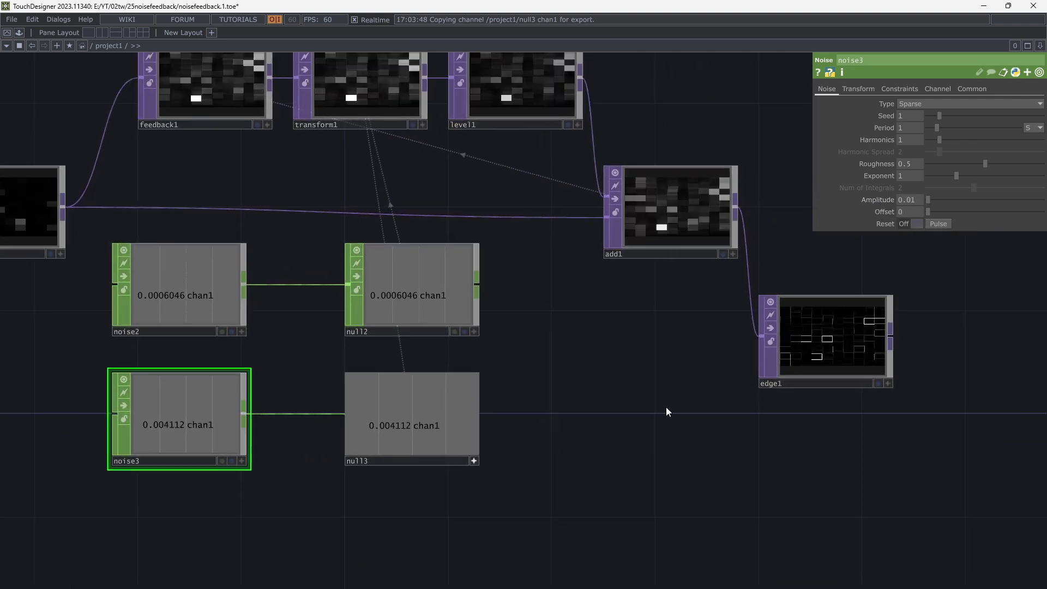
click(722, 254)
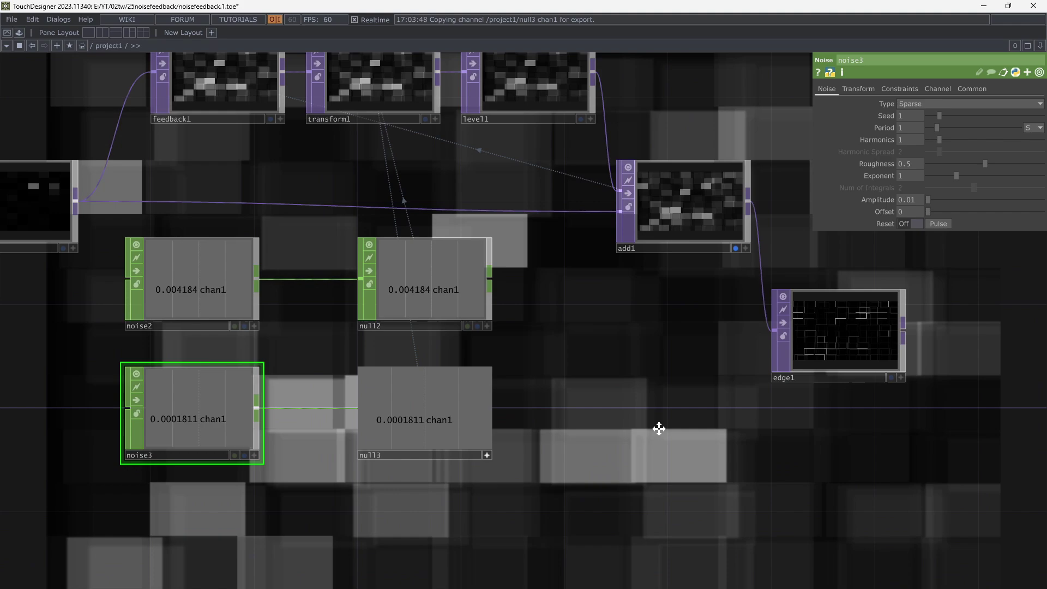
drag(659, 428, 778, 236)
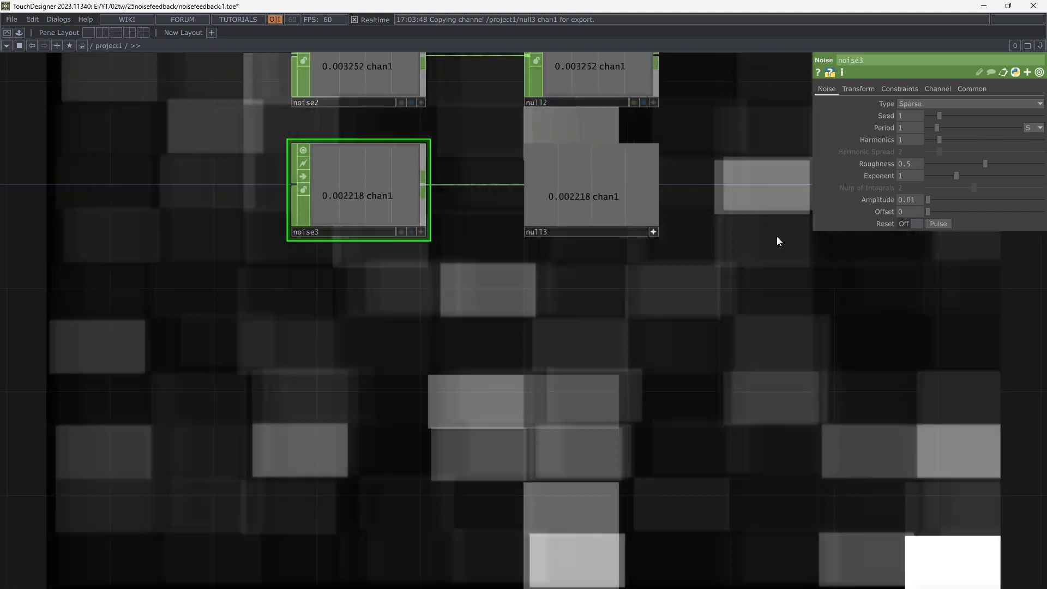
drag(778, 237, 582, 335)
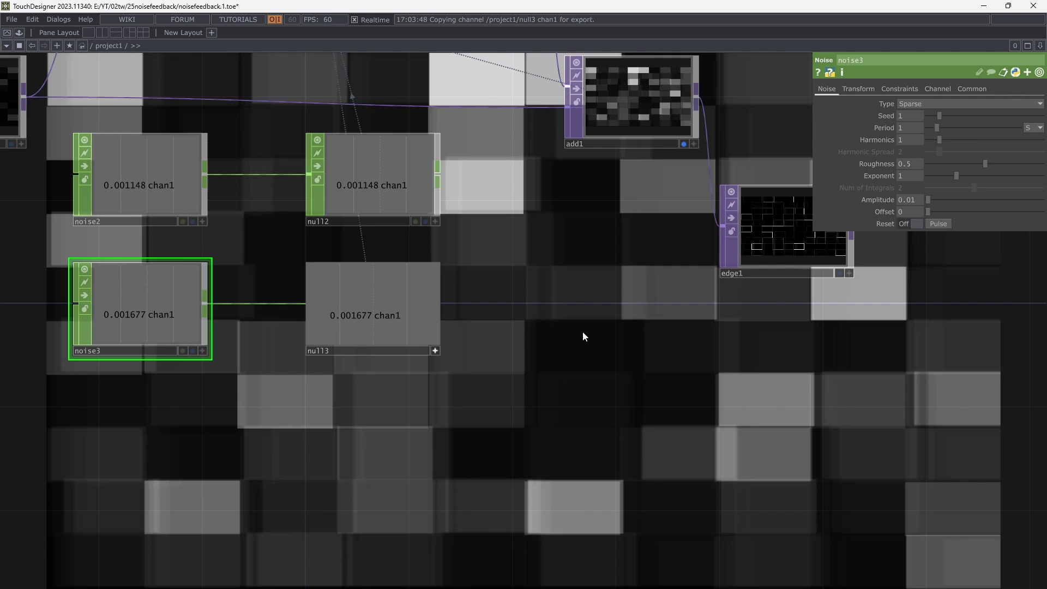
drag(636, 244, 560, 349)
click(607, 249)
Add a Displace TOP fed by add1 and place it to the right of add1, above edge1.
drag(657, 214, 510, 240)
scroll(623, 271, up, 4)
drag(626, 288, 573, 304)
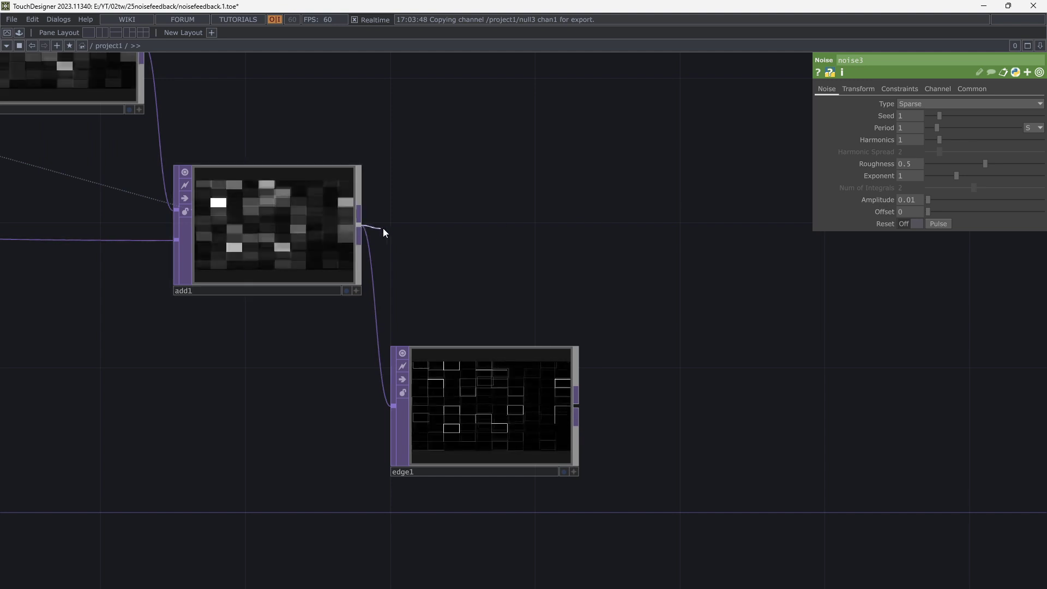
click(646, 190)
text(dis)
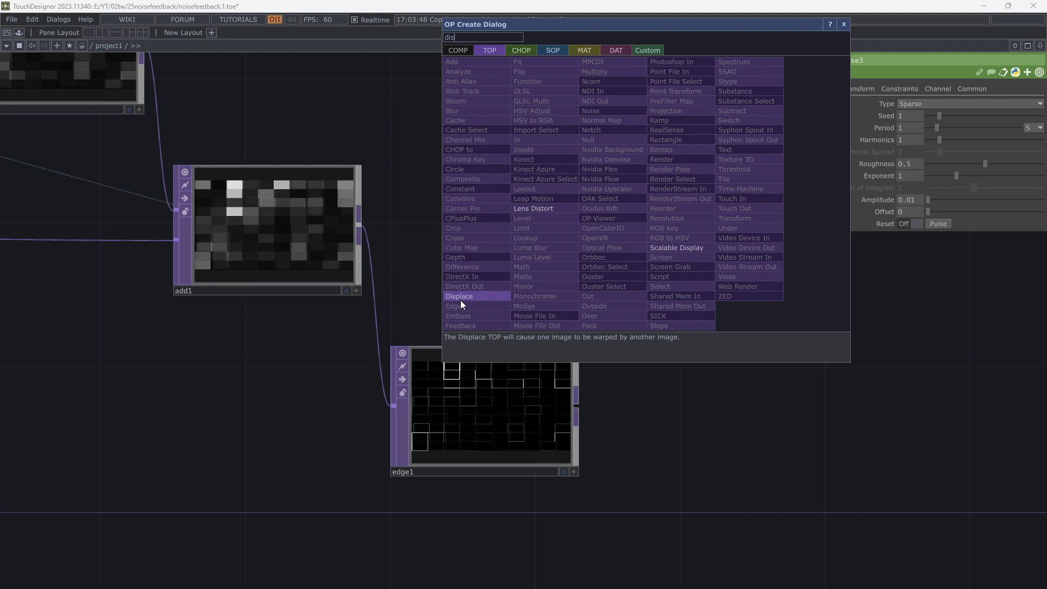
click(461, 297)
click(750, 237)
Connect edge1's output to the second input of displace1.
drag(685, 374, 591, 381)
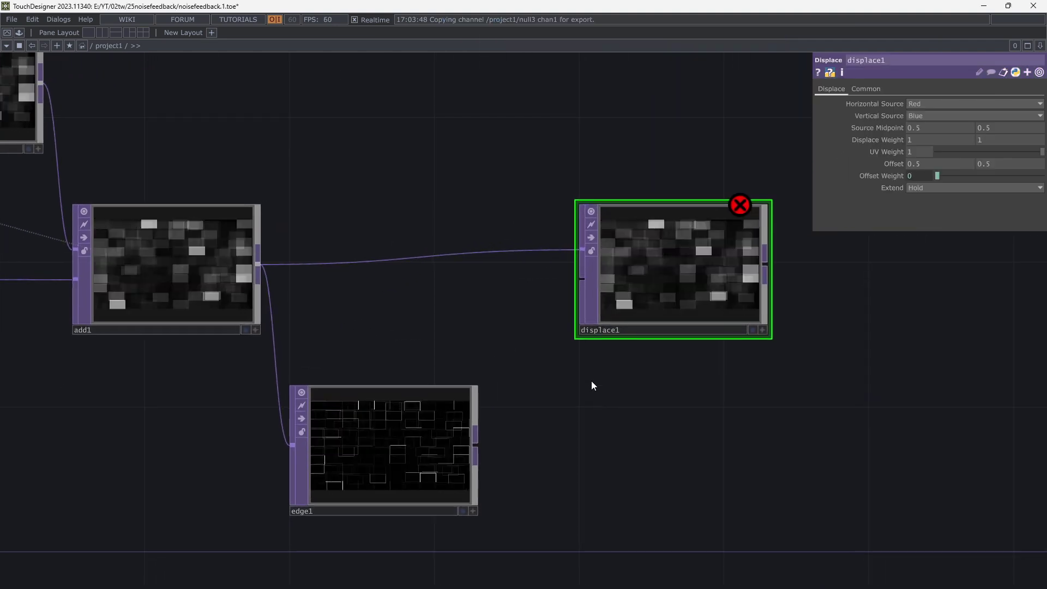
drag(464, 452, 535, 309)
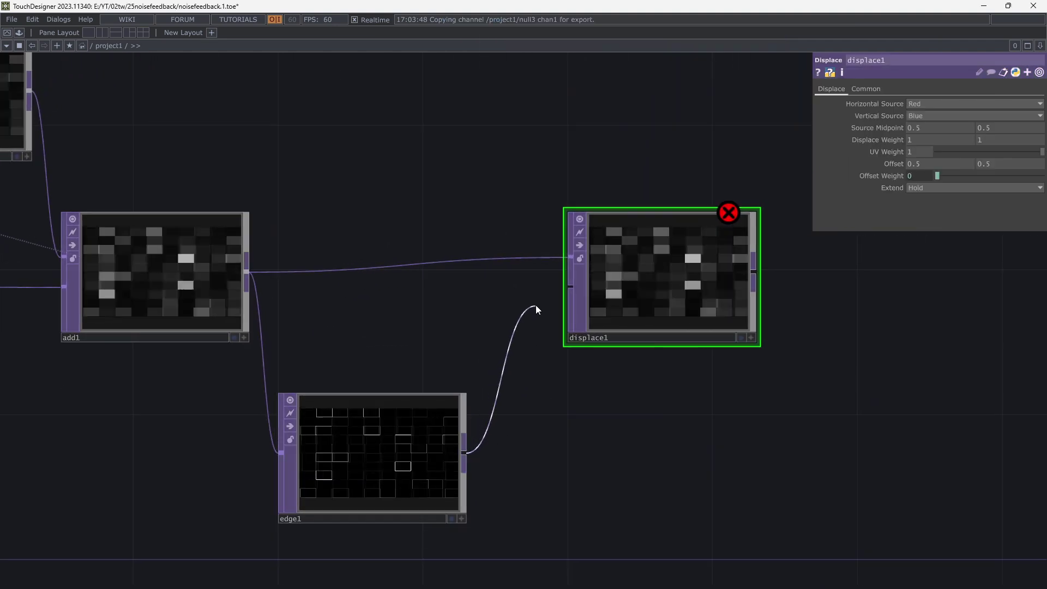
drag(593, 369, 581, 377)
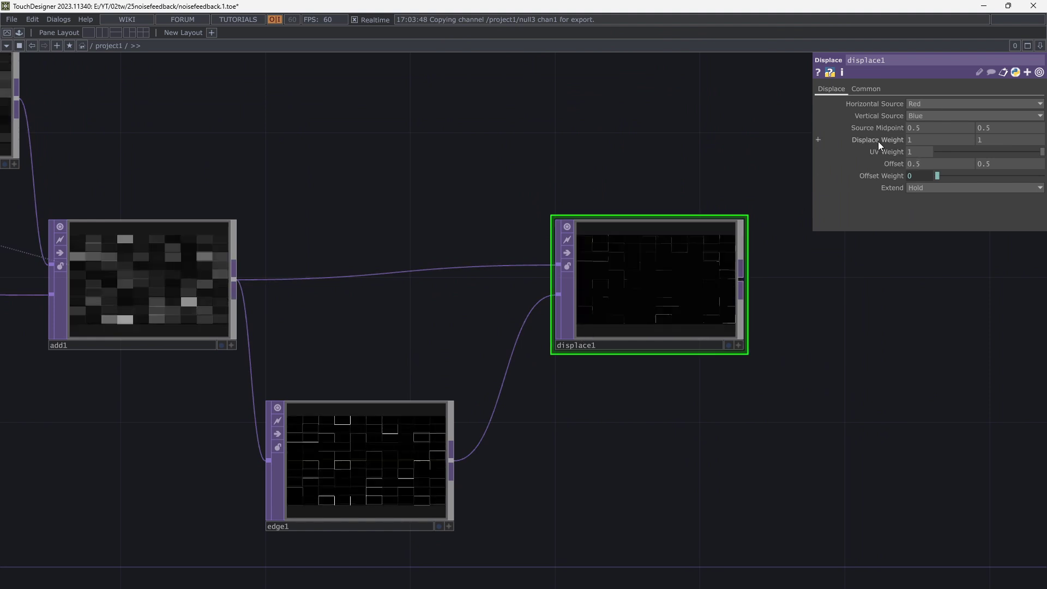
Set displace1's Displace Weight to 0.1 and its Source Midpoint to 0 on both axes.
middle_drag(877, 141, 879, 129)
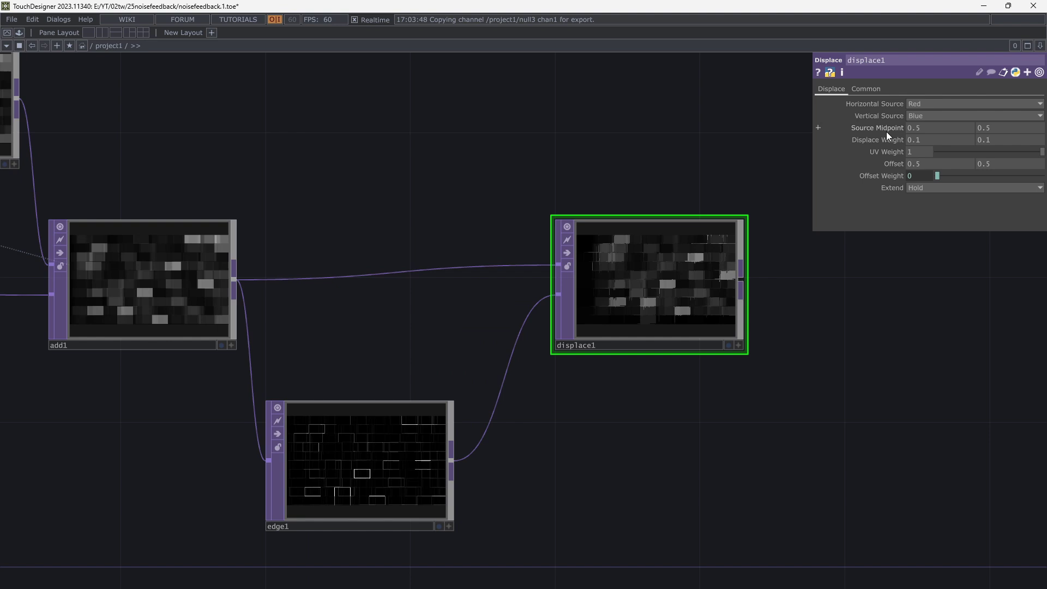
middle_drag(885, 130, 876, 129)
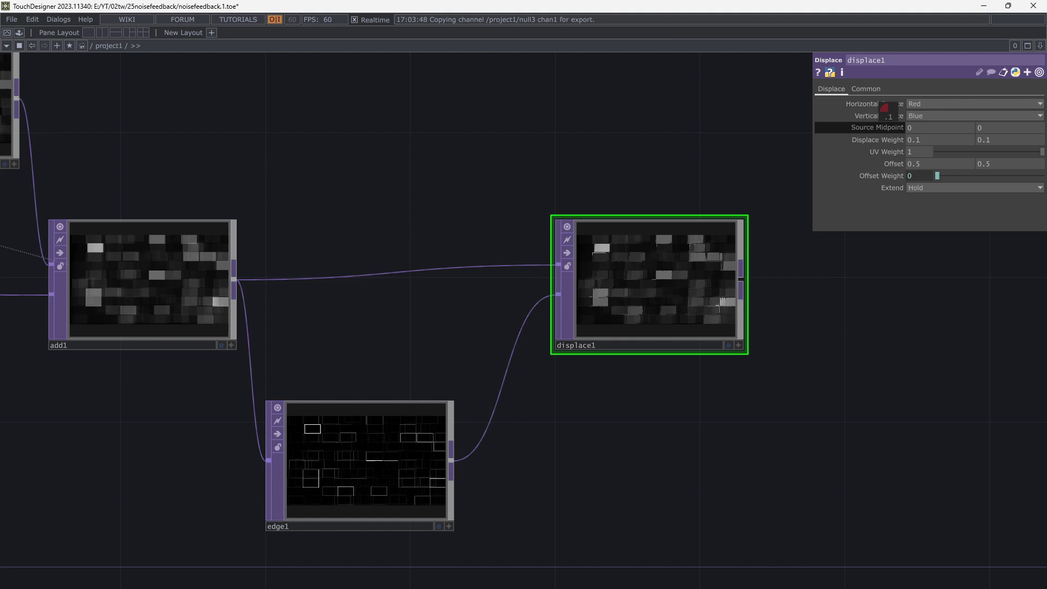
scroll(530, 335, up, 8)
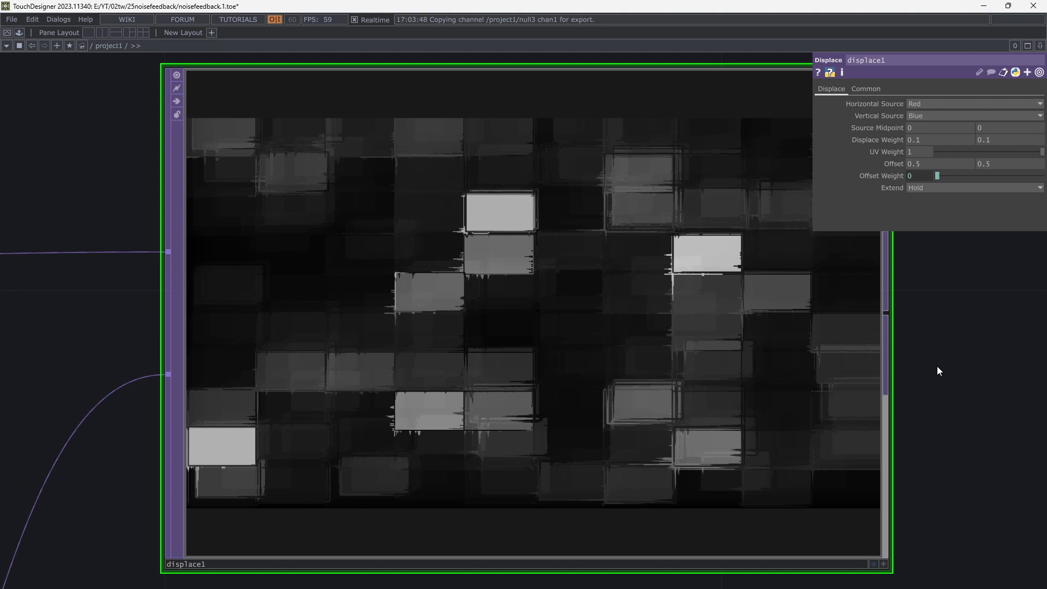
scroll(937, 365, down, 3)
scroll(935, 368, down, 4)
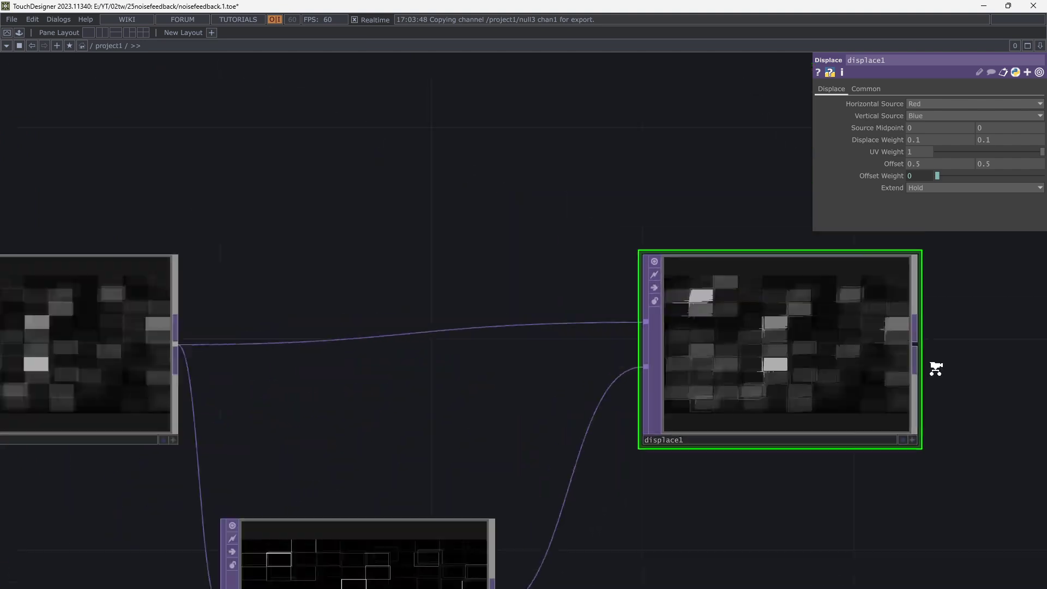
scroll(935, 369, down, 3)
drag(944, 382, 918, 374)
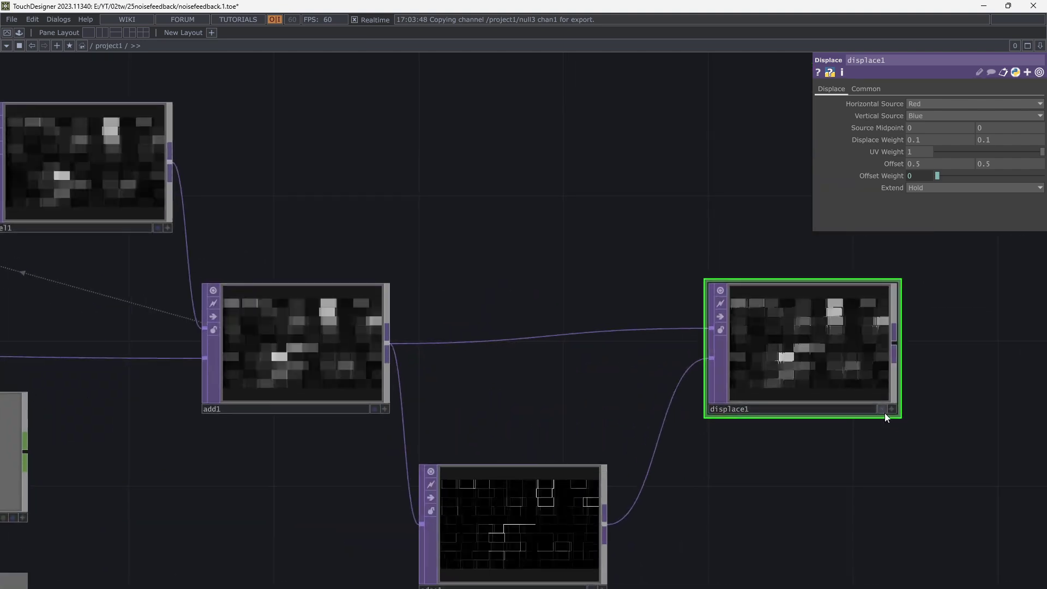
Show displace1's output as the network background and set noise1's Amplitude to 0.47.
click(884, 412)
scroll(840, 461, down, 5)
drag(638, 474, 1031, 415)
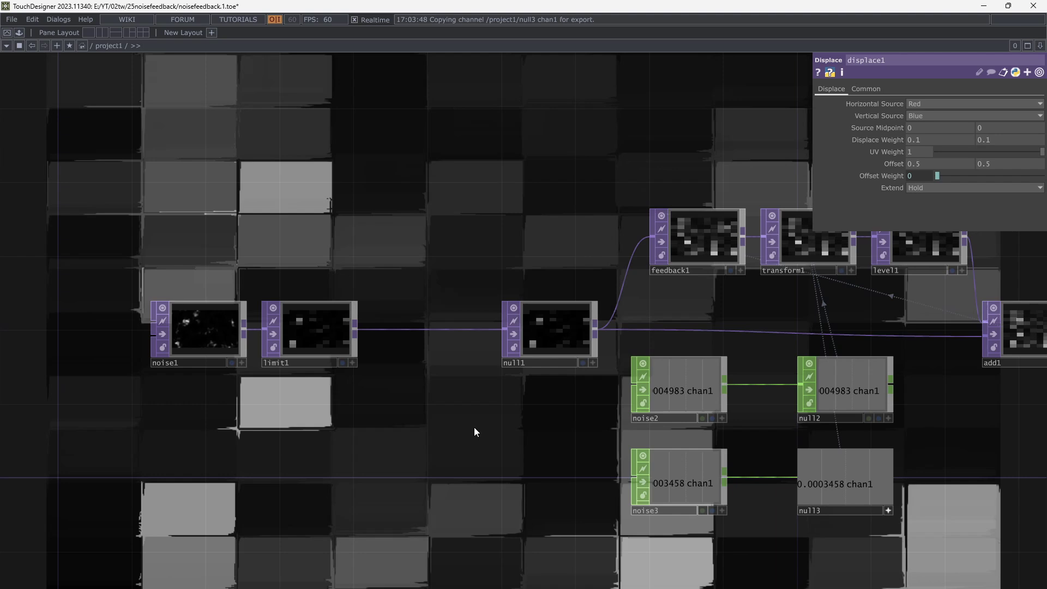
drag(410, 406, 465, 418)
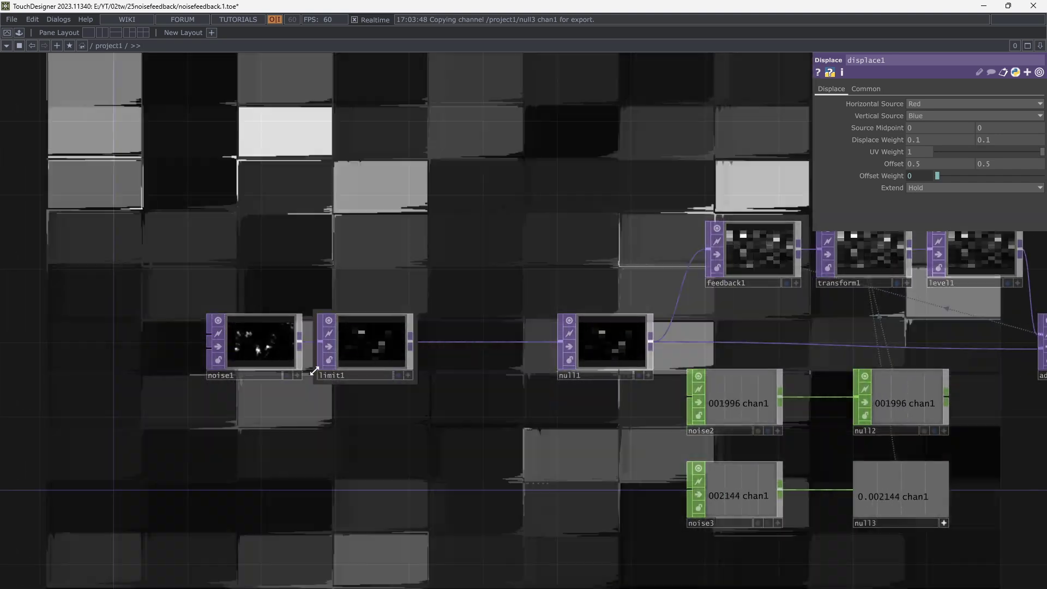
click(272, 355)
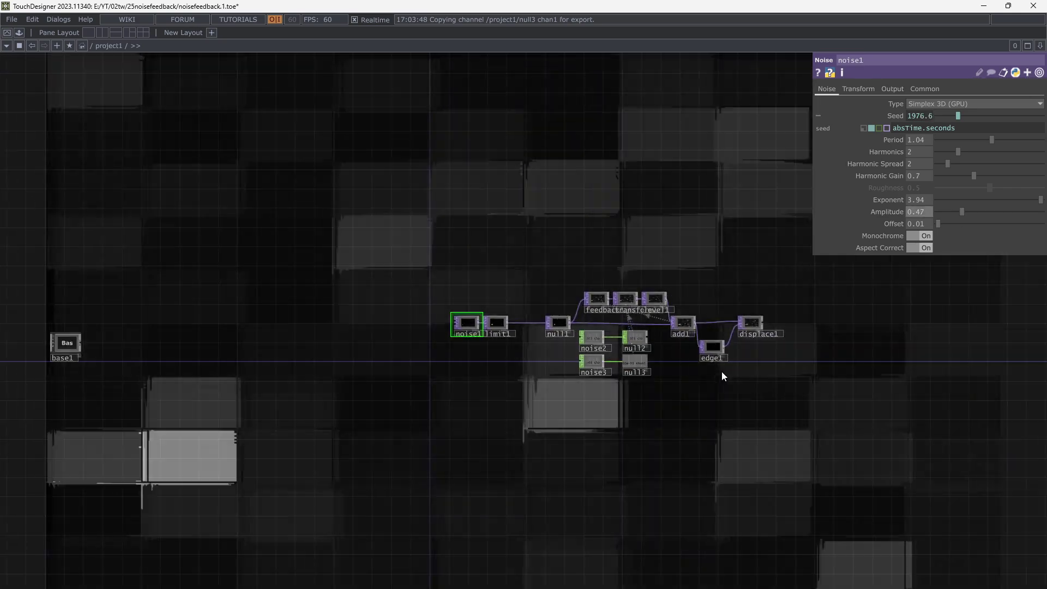
Add a Level TOP after displace1 with Brightness 1 at 1.49 and Gamma 1 at 1.74, and turn off displace1's background display.
scroll(709, 327, up, 10)
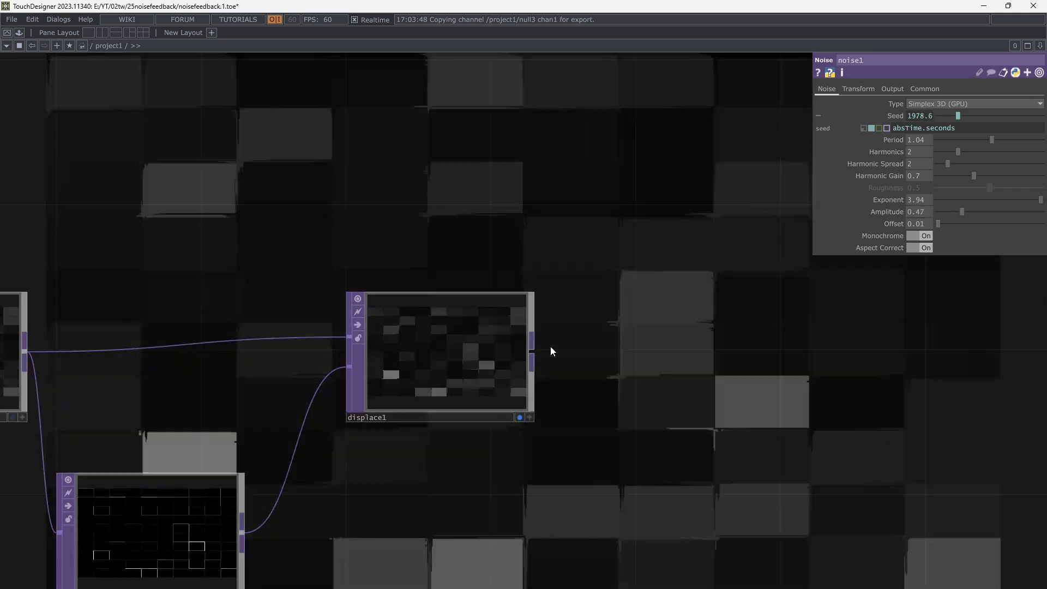
key(Tab)
text(le)
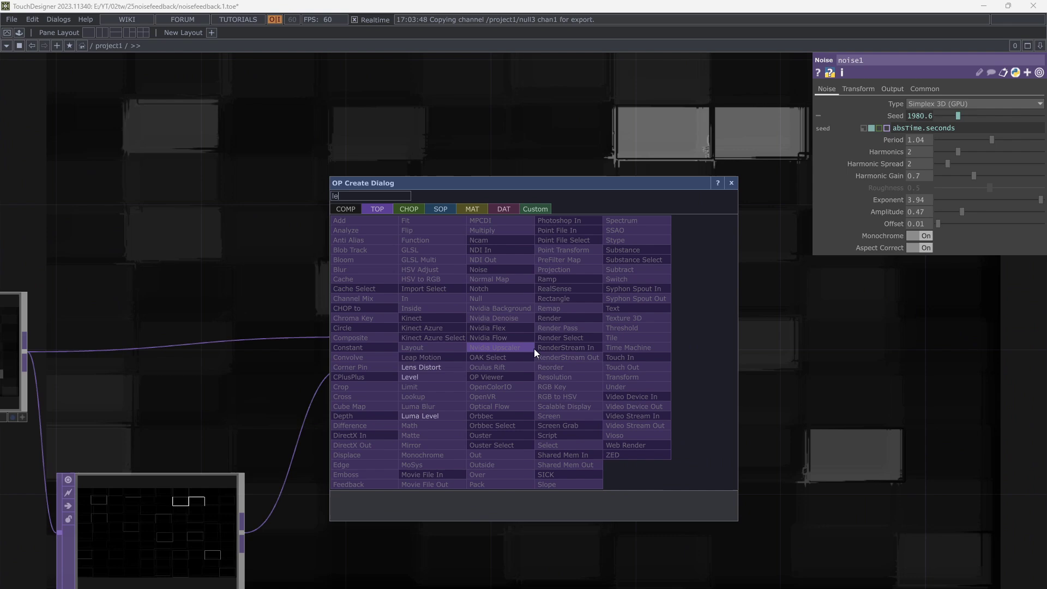
click(451, 379)
click(670, 353)
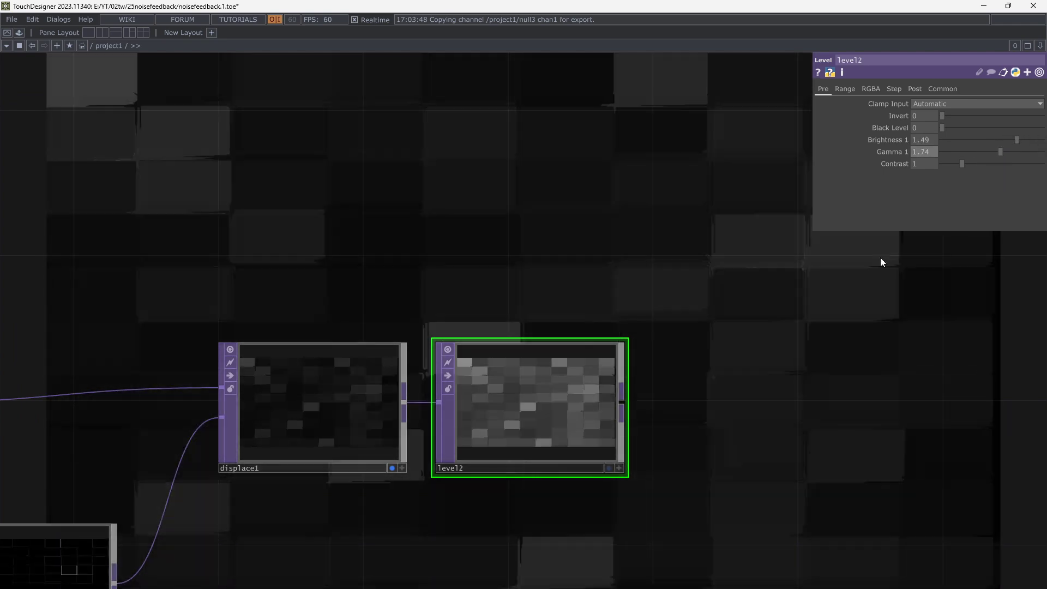
click(421, 435)
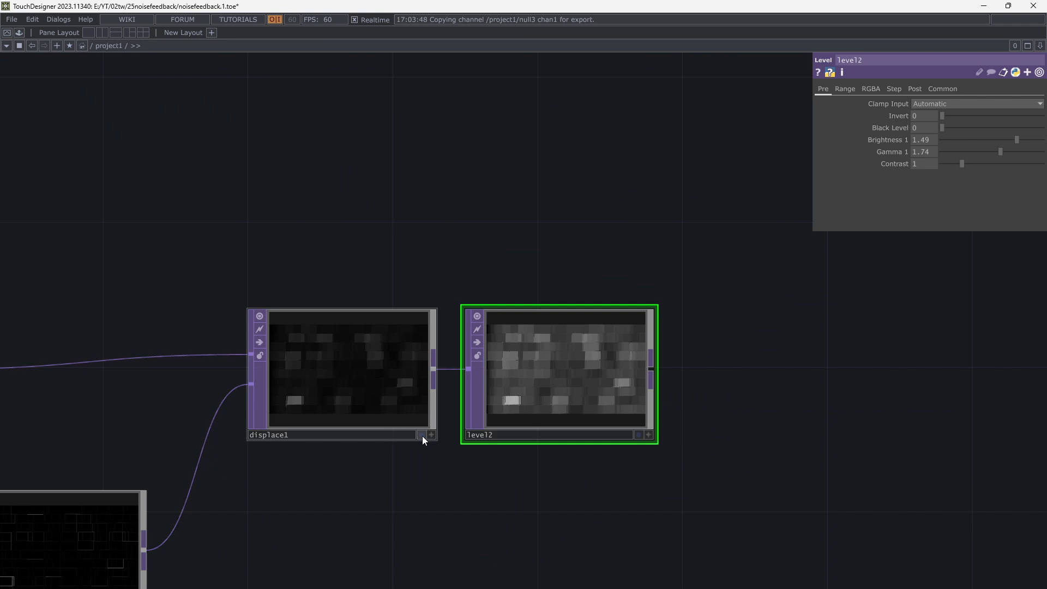
Try a Displace Weight of 1 on displace1 while viewing level2's output, and restore the weight to 0.1.
scroll(603, 388, up, 5)
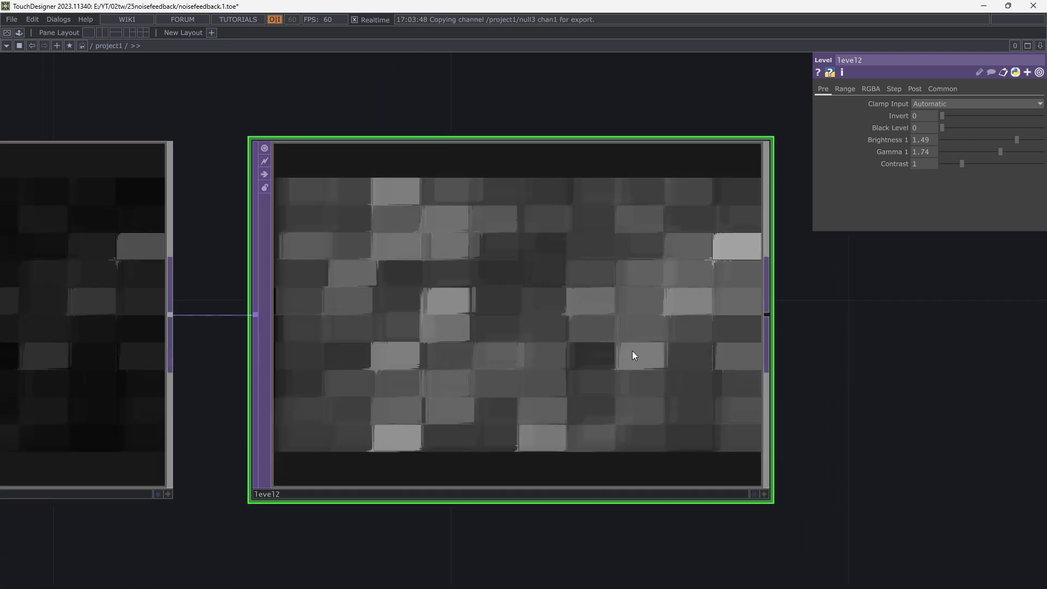
scroll(623, 348, up, 2)
scroll(620, 353, down, 5)
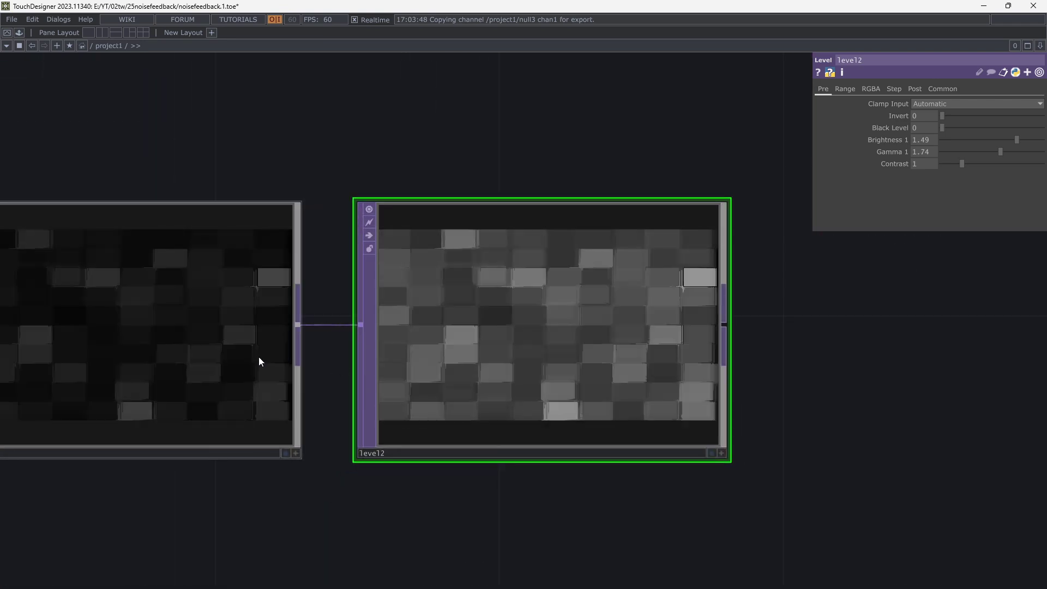
click(258, 356)
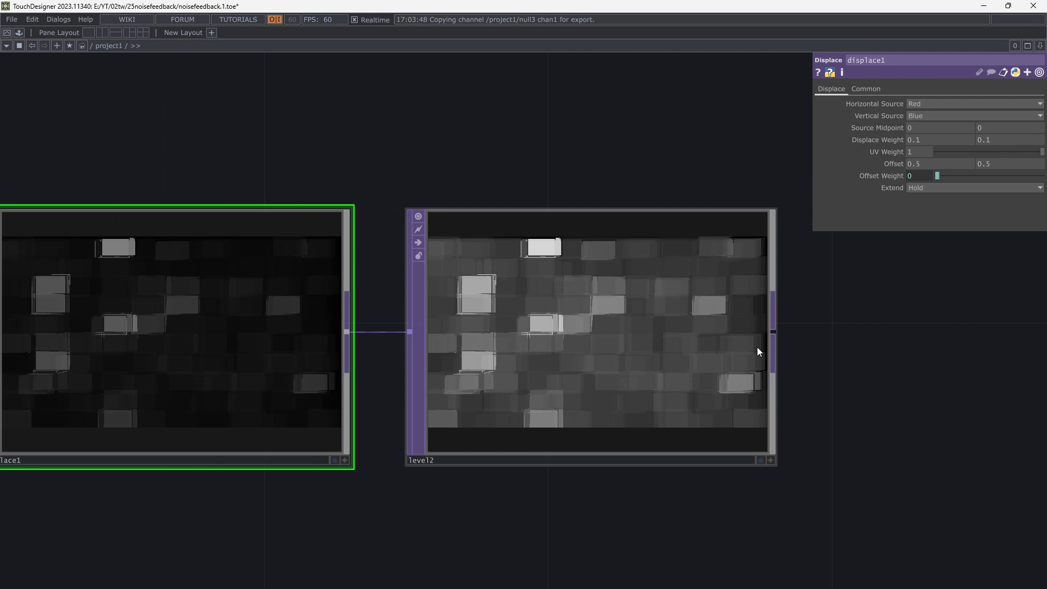
scroll(758, 349, up, 2)
middle_drag(884, 143, 885, 107)
scroll(499, 353, up, 2)
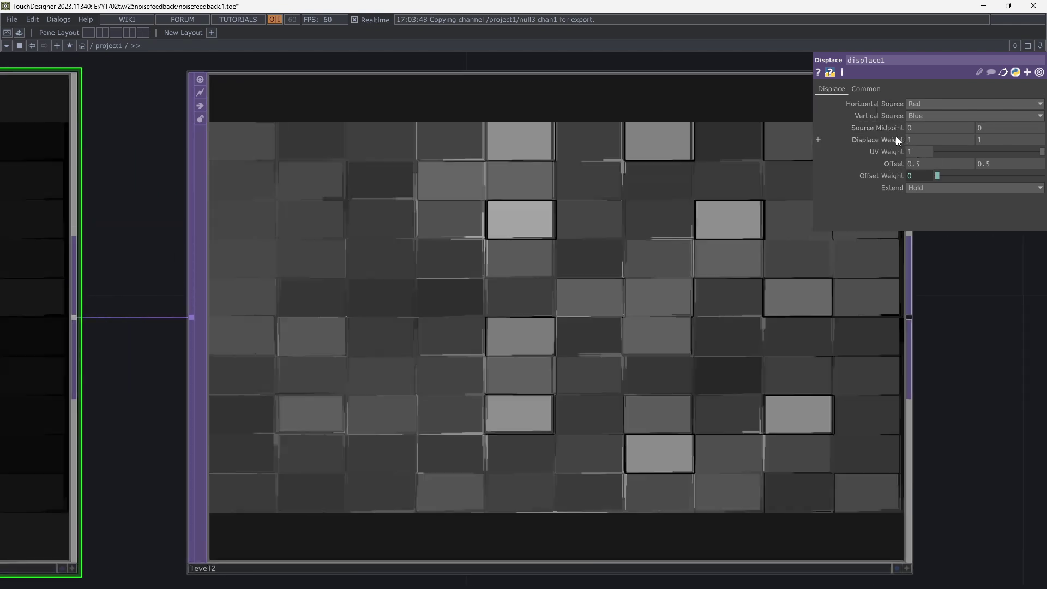
middle_drag(895, 137, 891, 124)
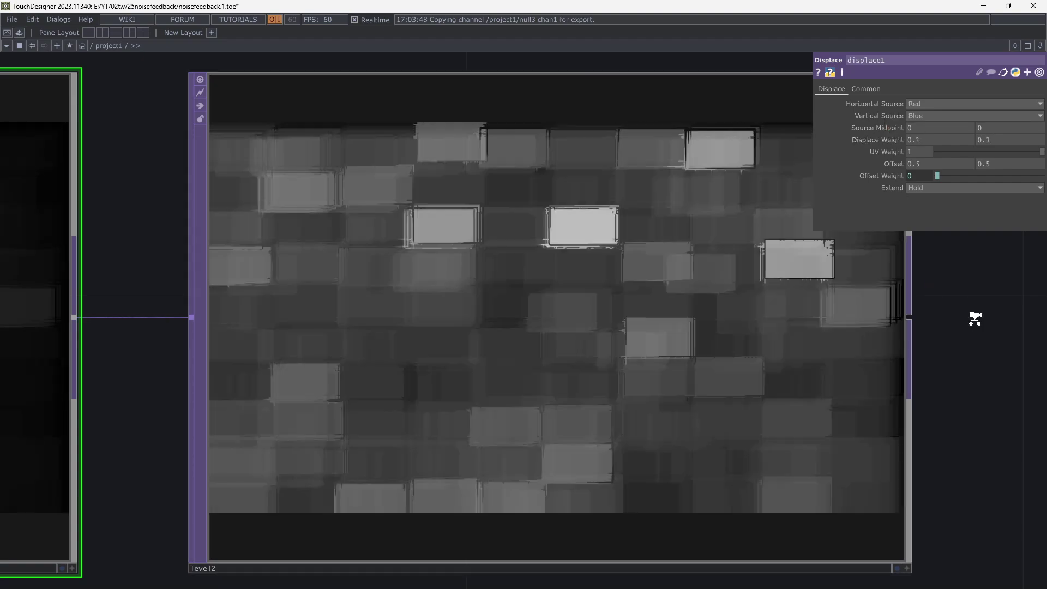
Raise level2's Contrast to 3.85.
scroll(973, 318, down, 3)
click(912, 326)
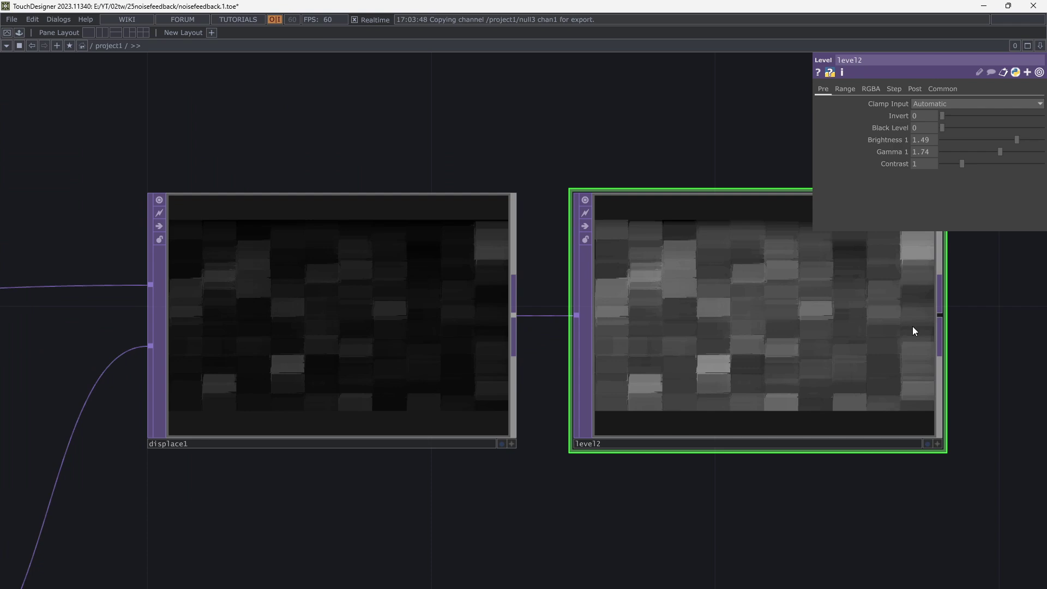
scroll(925, 327, up, 3)
drag(963, 163, 1018, 166)
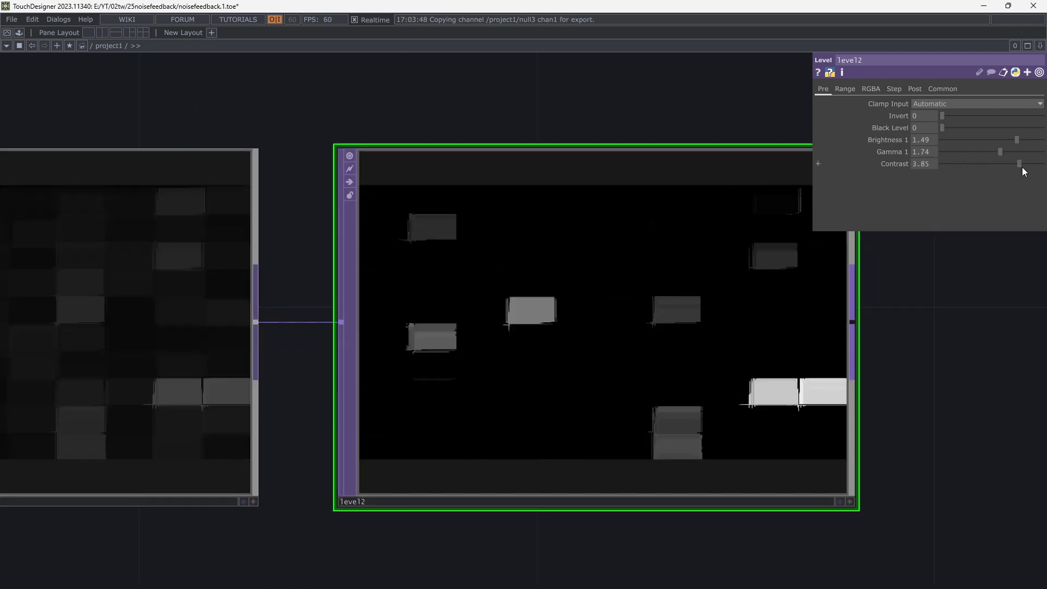
Lower level2's Contrast to 0.89 and set its Brightness 1 to 1.01.
drag(1021, 167, 963, 178)
drag(1016, 139, 993, 149)
scroll(914, 349, down, 4)
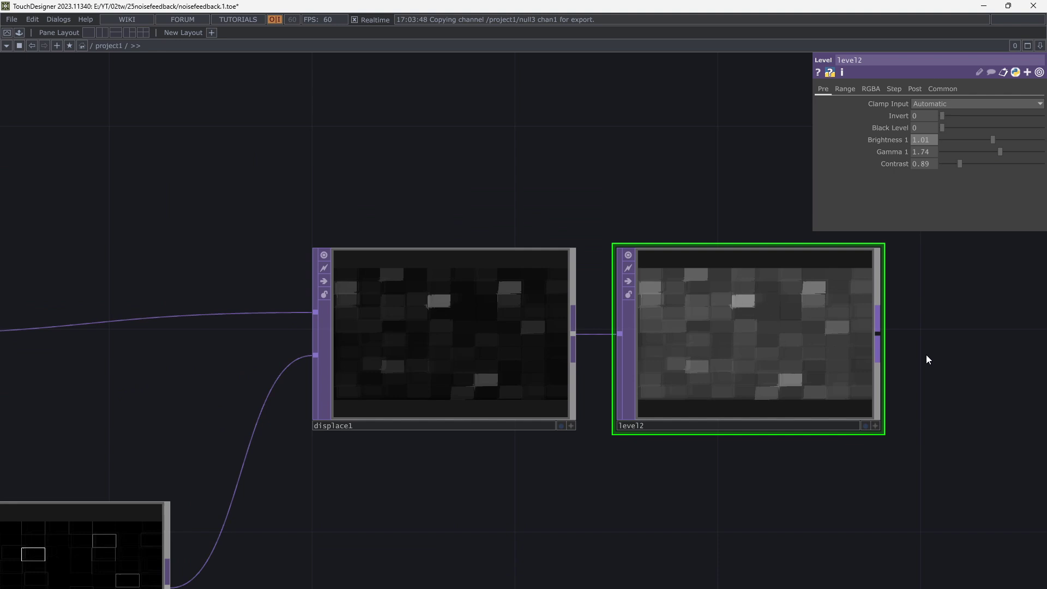
scroll(929, 358, down, 2)
drag(531, 507, 709, 349)
scroll(470, 386, up, 8)
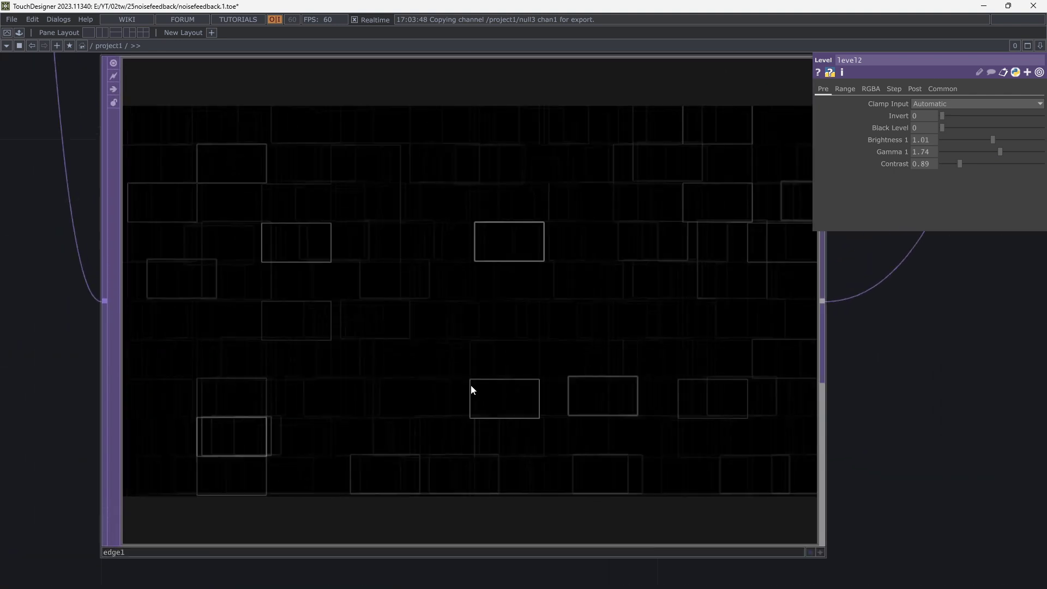
scroll(471, 386, down, 7)
Add a Ramp TOP and place it below level2, slightly toward its output side.
drag(969, 398, 736, 418)
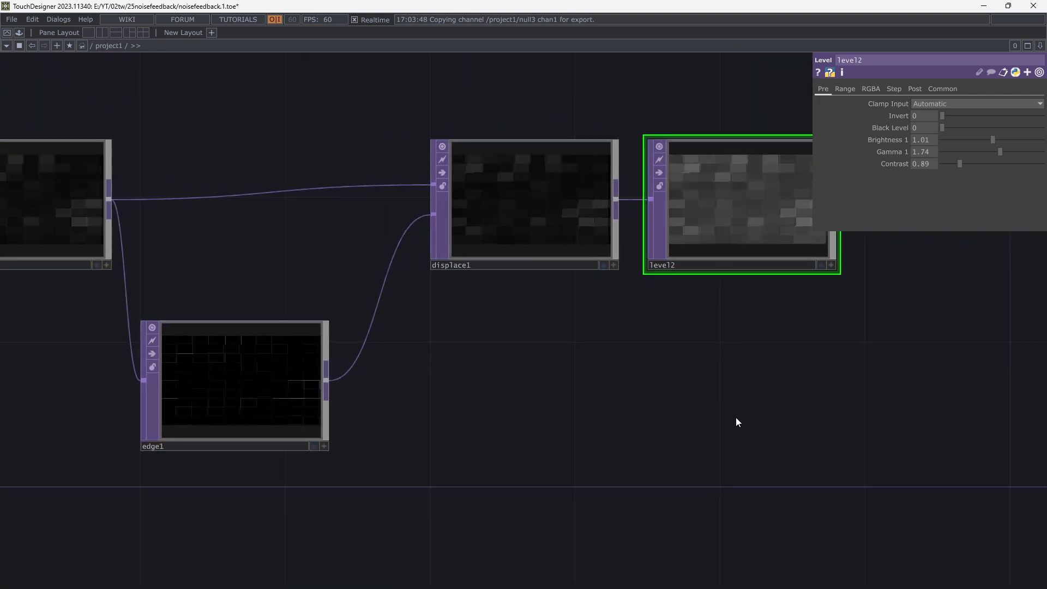
drag(800, 407, 626, 427)
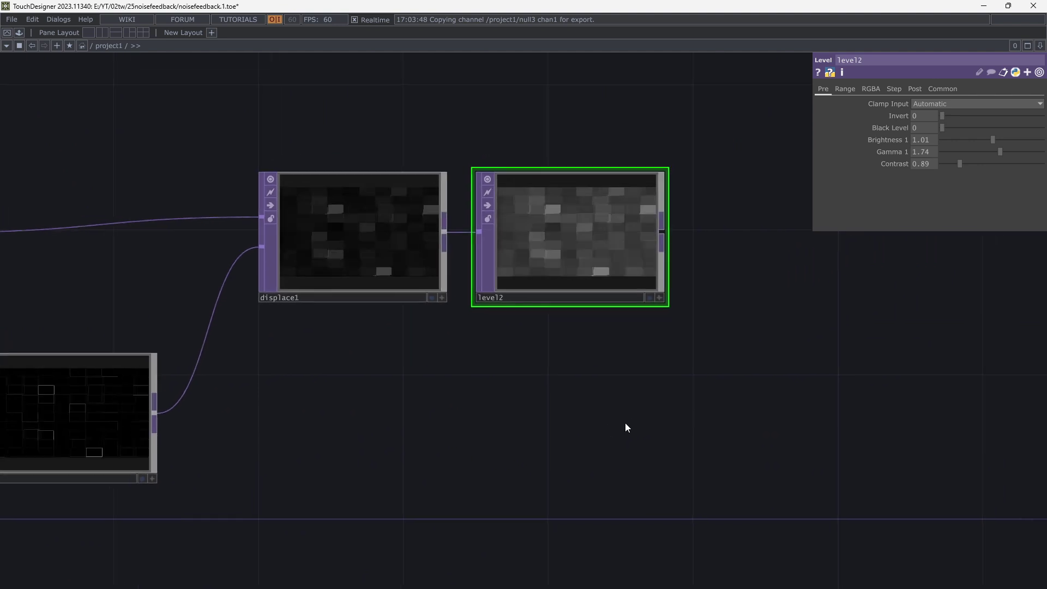
key(Tab)
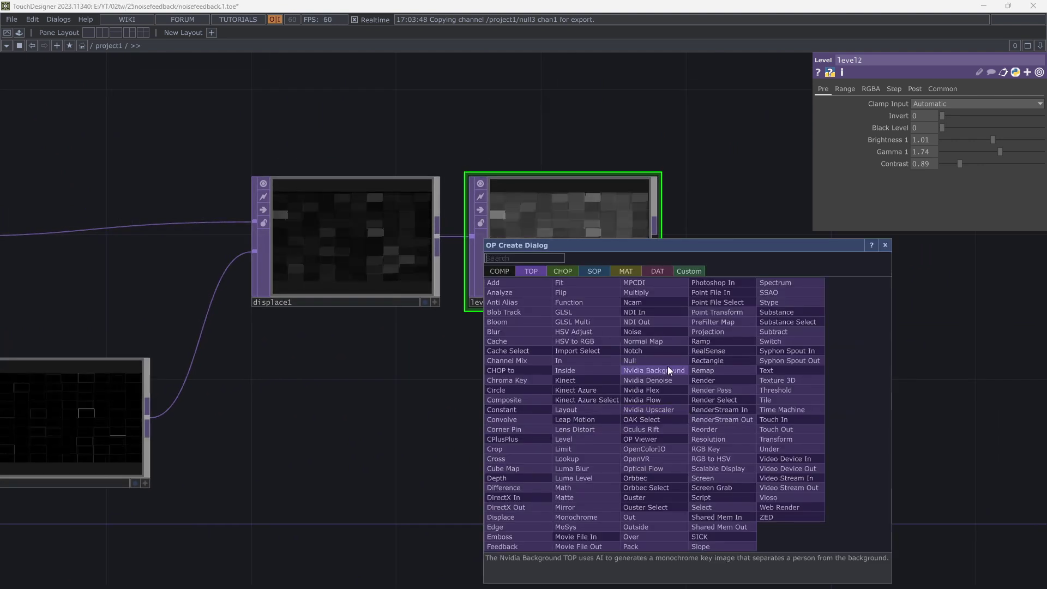
click(711, 342)
click(779, 352)
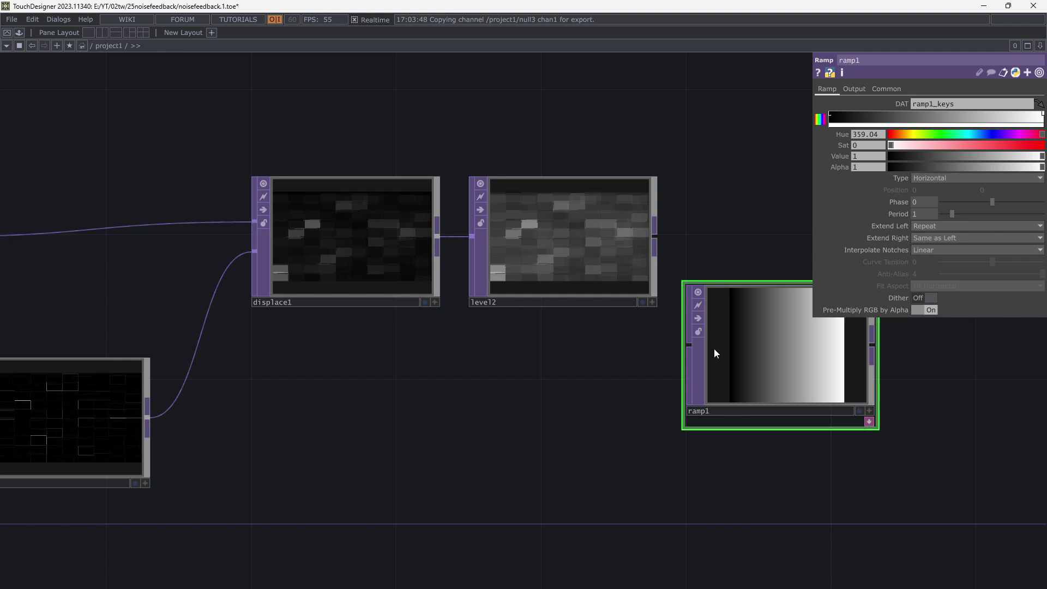
drag(689, 344, 677, 251)
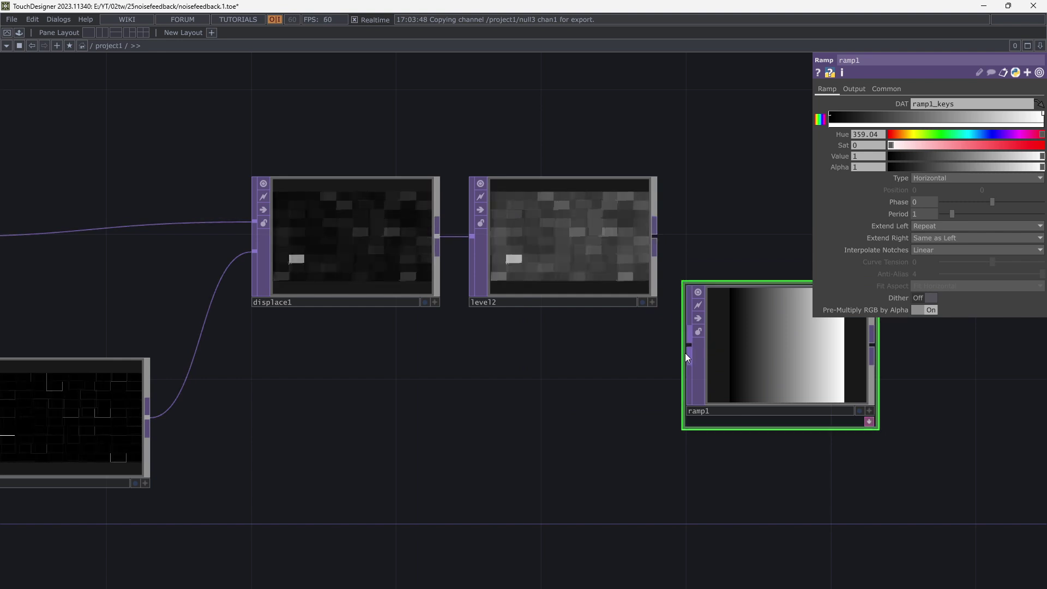
drag(728, 378, 620, 451)
drag(779, 448, 571, 494)
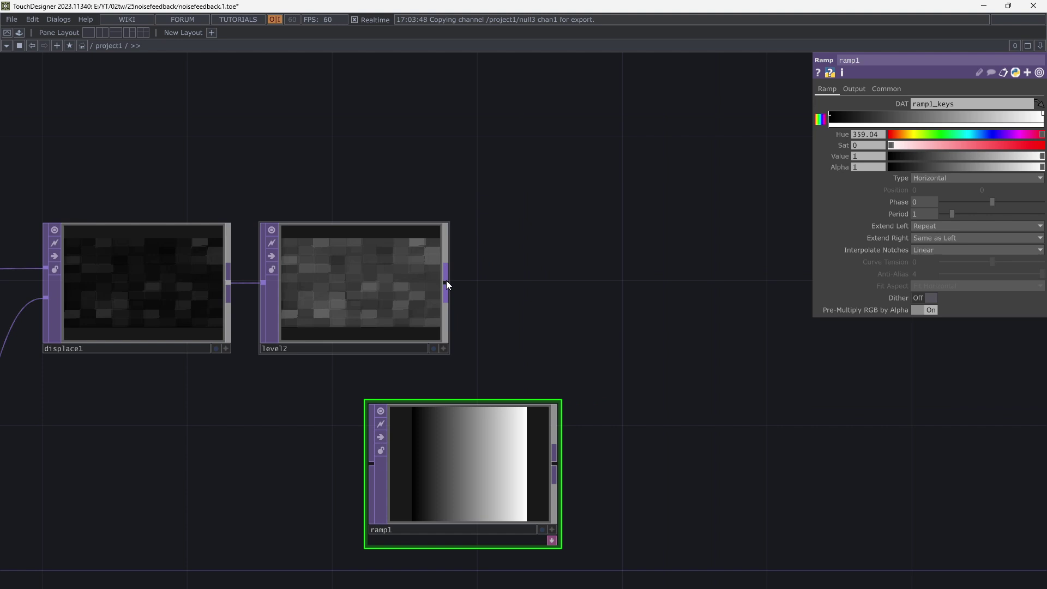
Add a Lookup TOP fed by level2 with ramp1 as second input, and wire level2's output into ramp1.
right_click(446, 281)
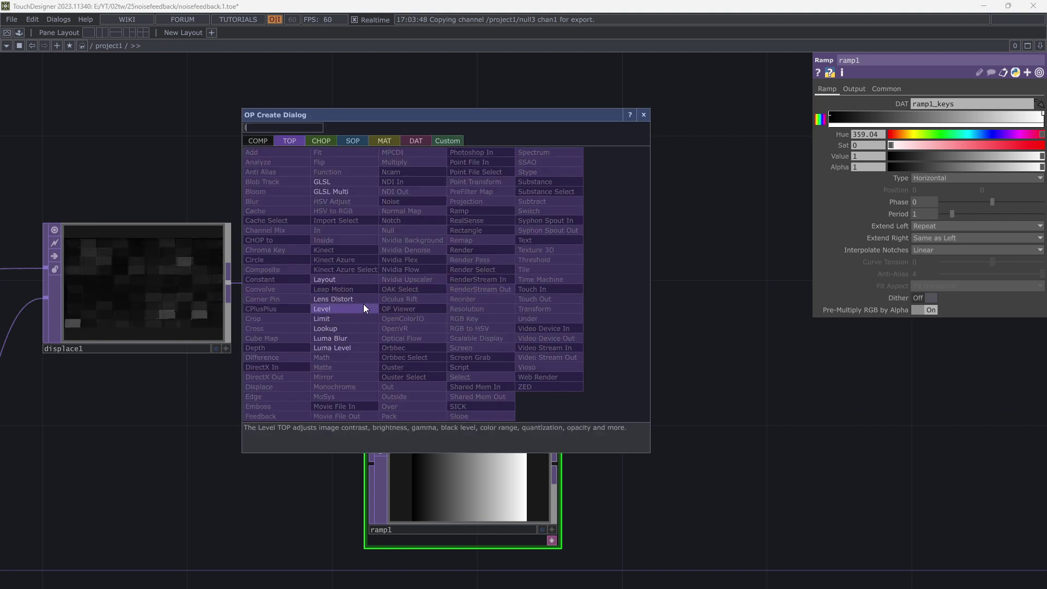
click(348, 328)
click(748, 333)
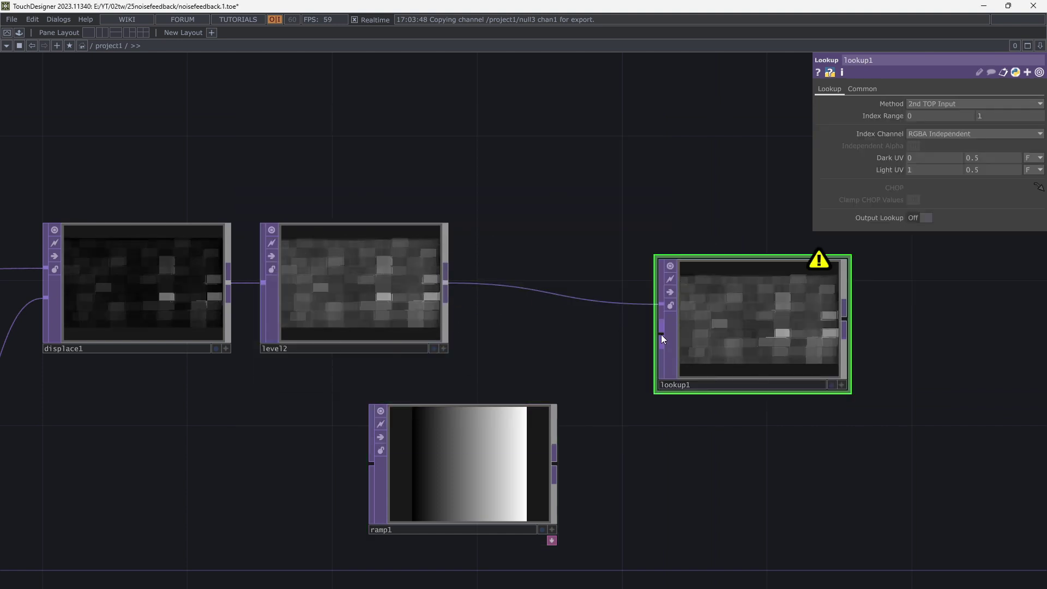
drag(661, 334, 554, 463)
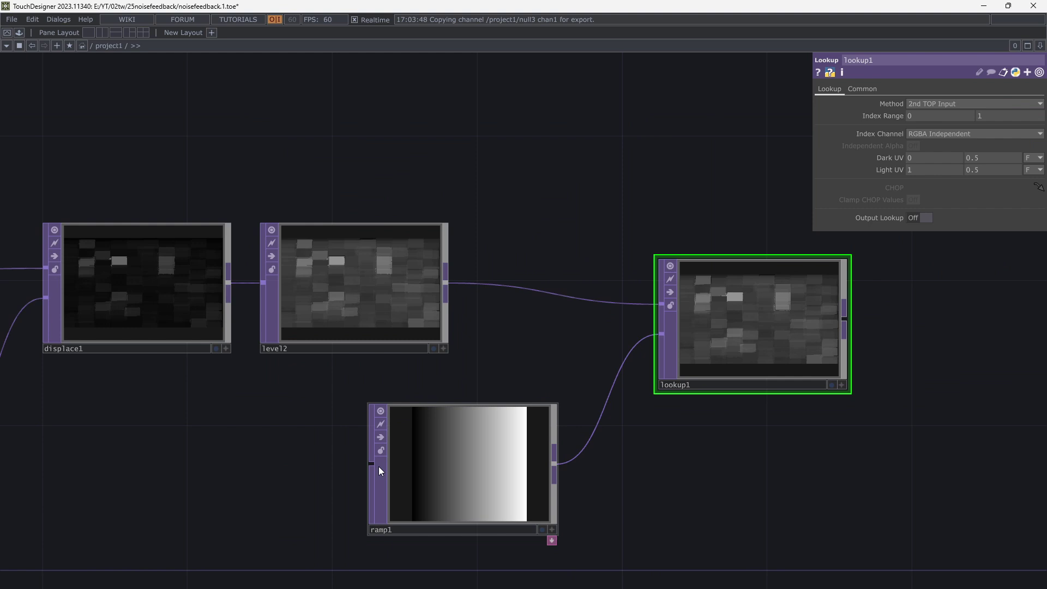
drag(372, 464, 446, 286)
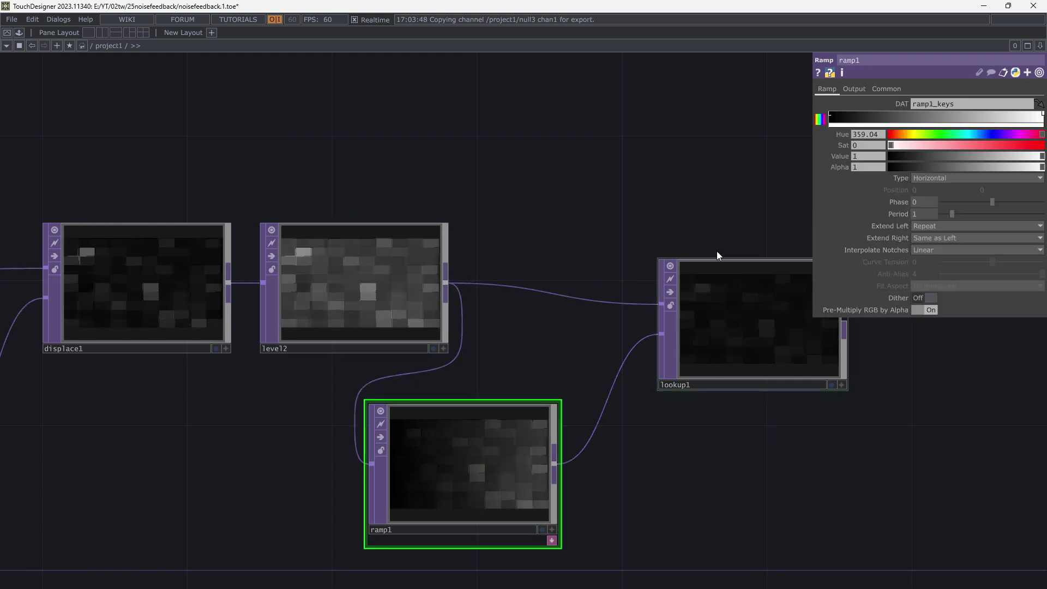
Set ramp1's Type to Circular and raise the Saturation of its end colour key to 1.
click(911, 178)
click(924, 221)
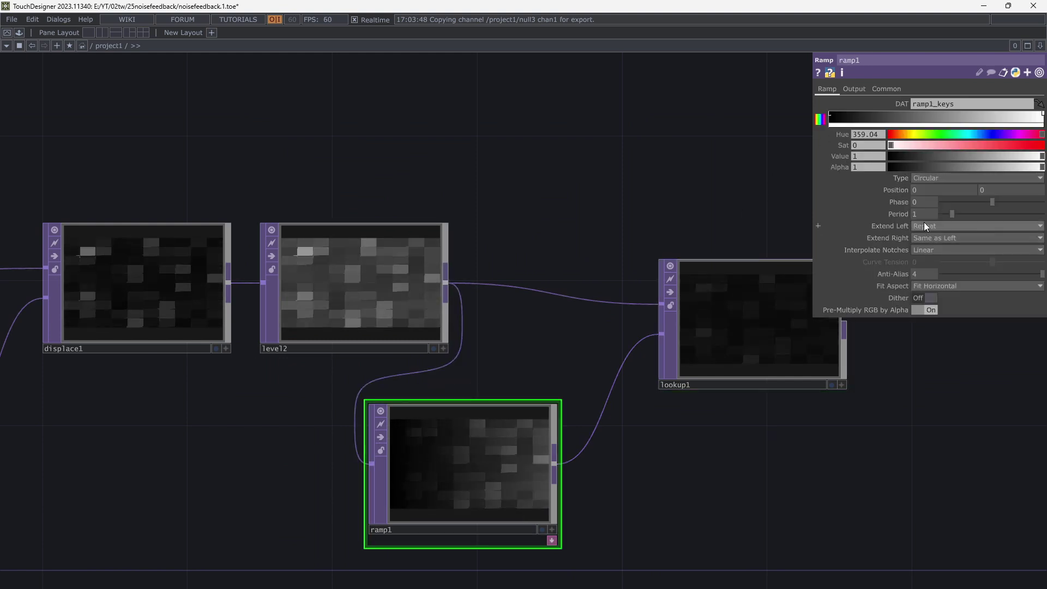
drag(879, 383, 815, 402)
scroll(816, 401, up, 3)
click(1013, 145)
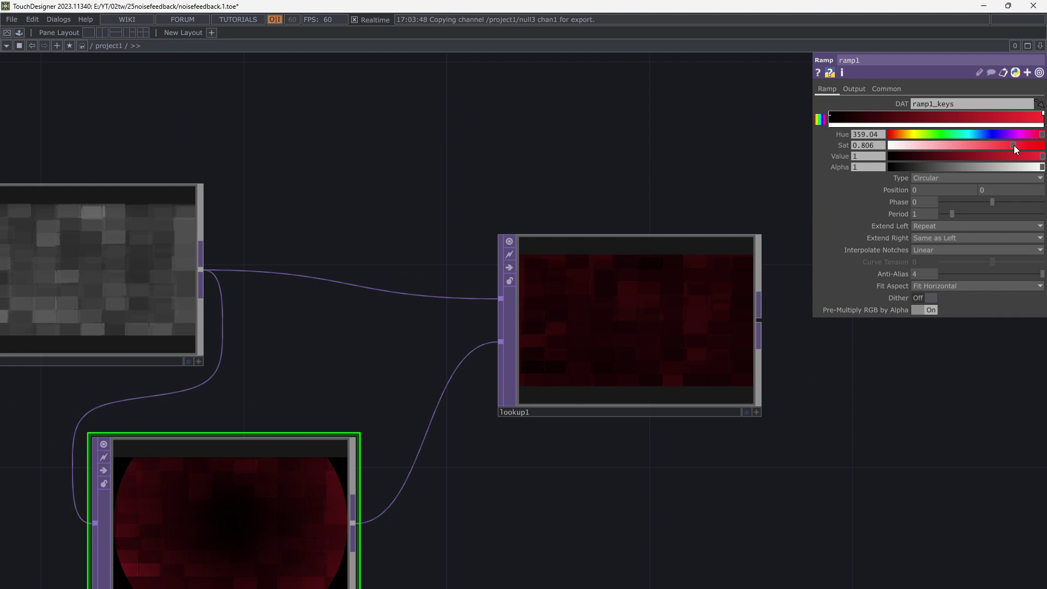
drag(1013, 145, 1043, 145)
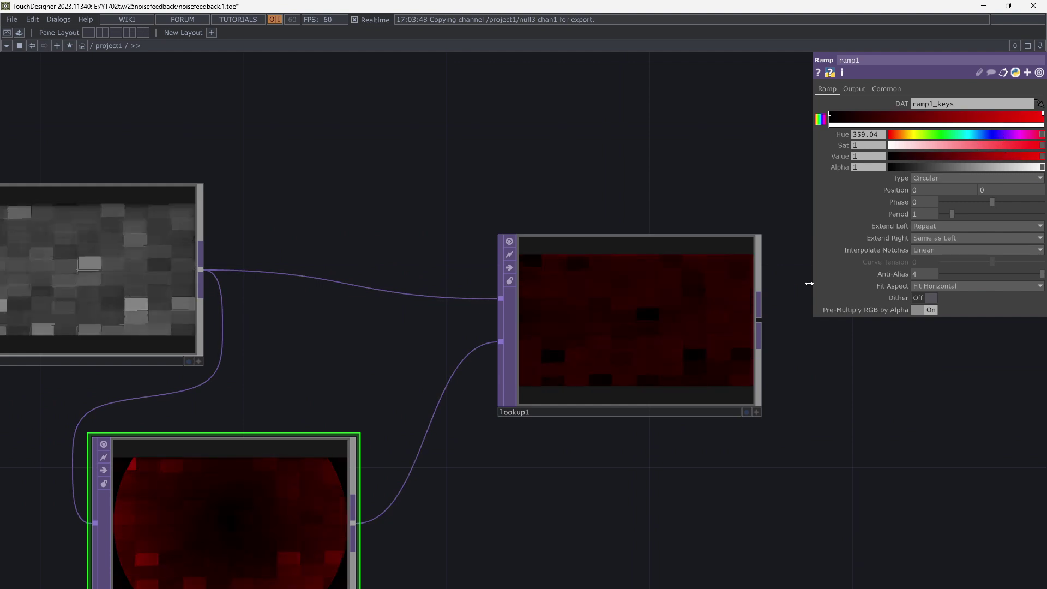
drag(375, 355, 457, 350)
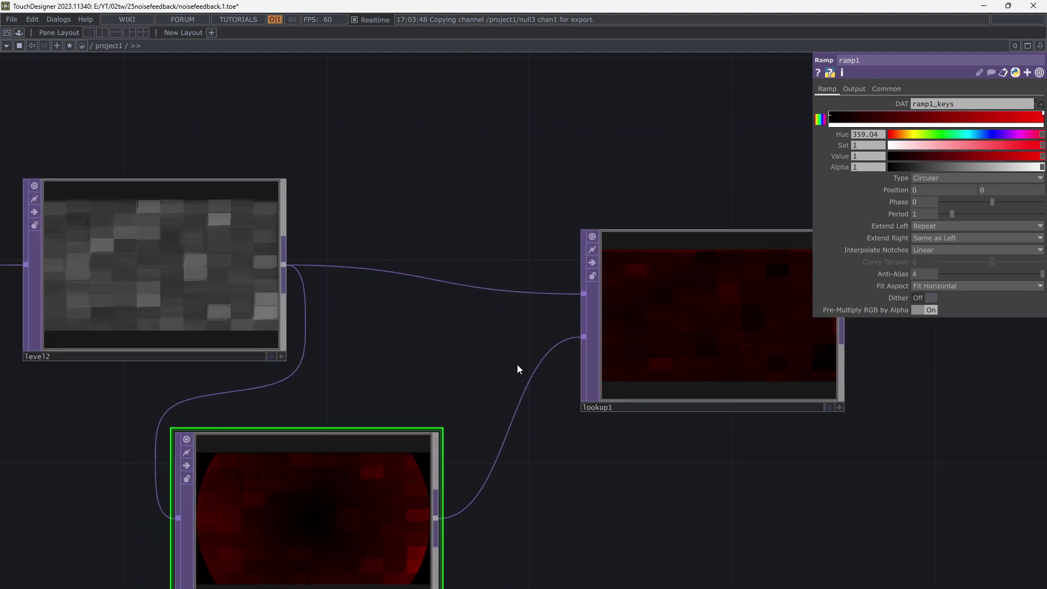
scroll(787, 331, up, 2)
scroll(790, 344, down, 4)
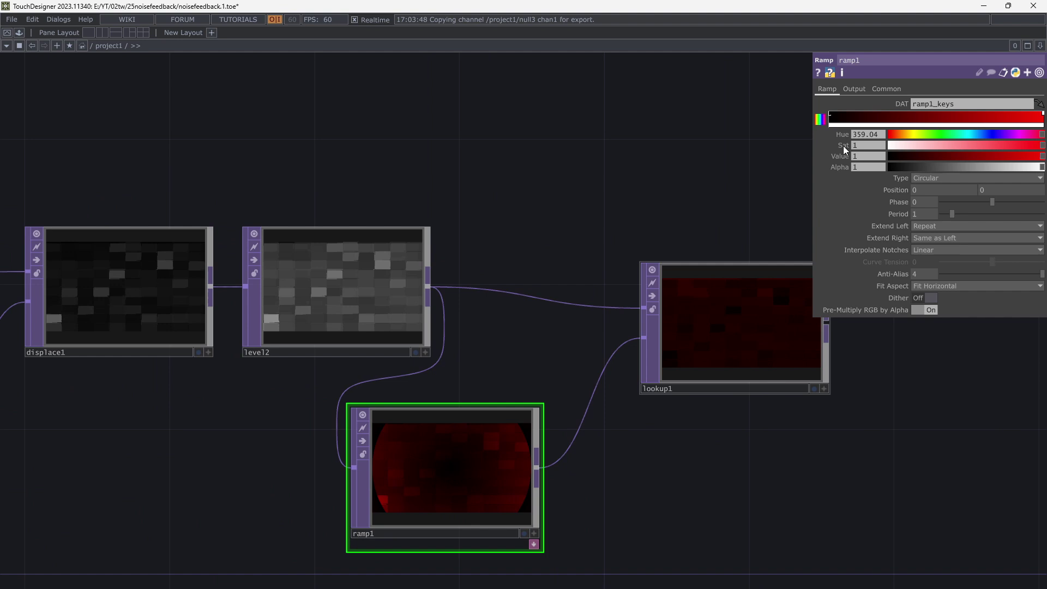
Make ramp1's first colour key white with Saturation 0 and Value 1, and set Extend Left to Mirror.
click(830, 114)
drag(914, 135, 1045, 167)
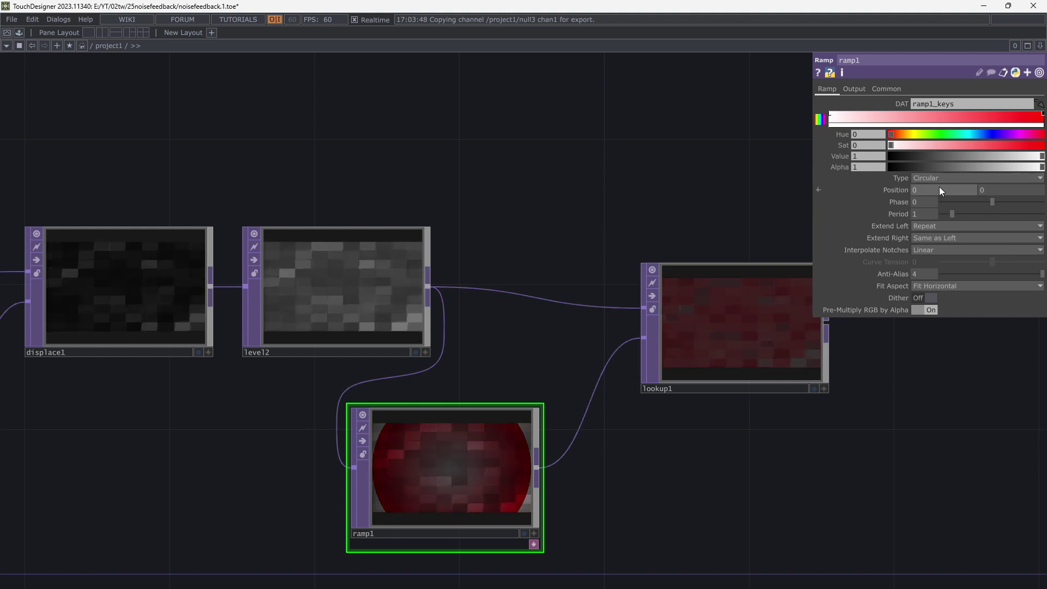
click(928, 226)
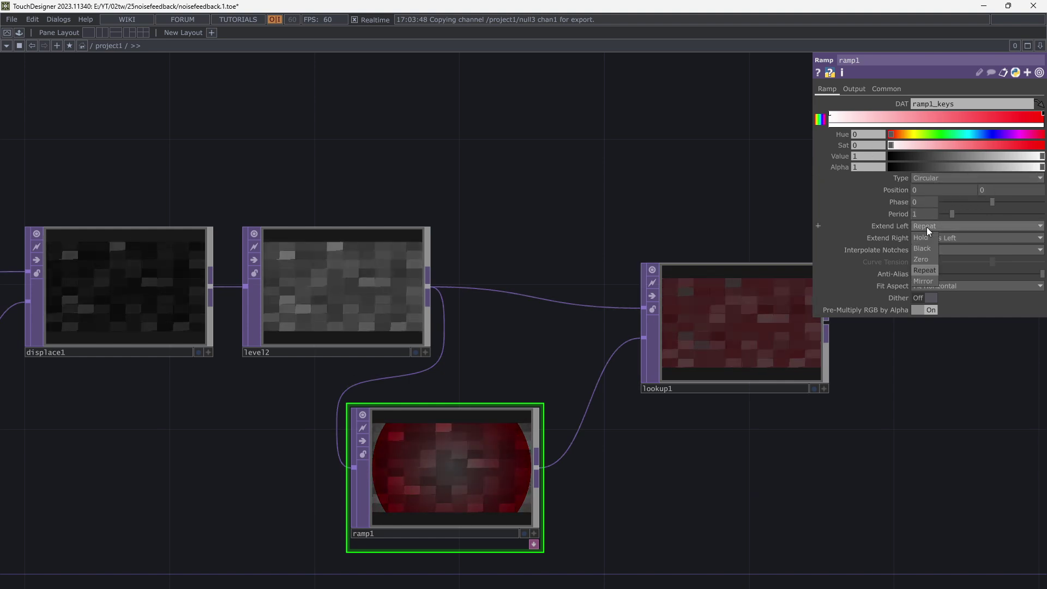
click(923, 281)
drag(854, 450, 813, 445)
scroll(731, 349, up, 5)
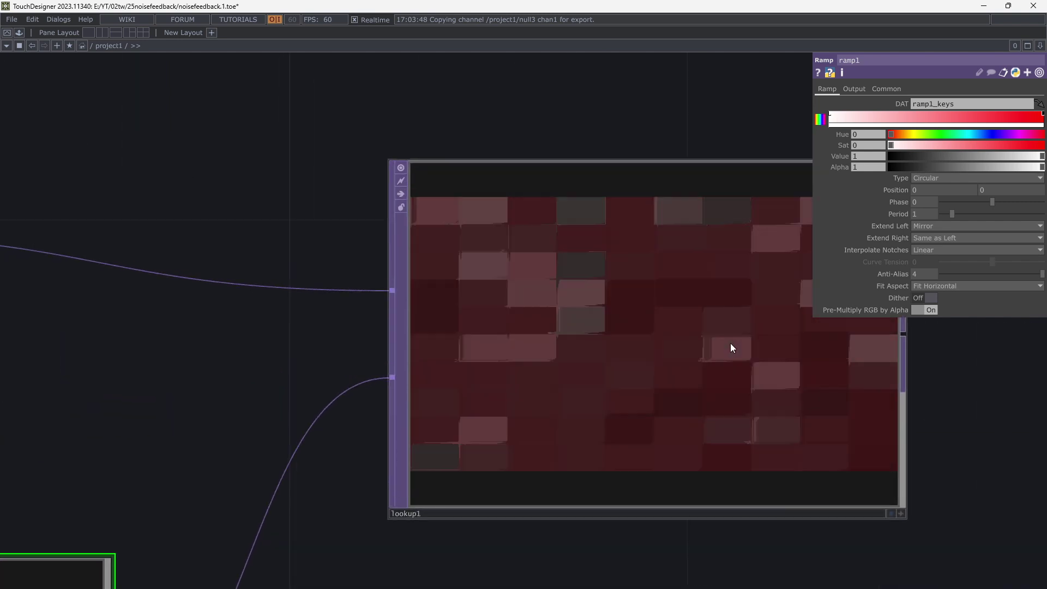
scroll(731, 342, down, 4)
drag(887, 409, 752, 416)
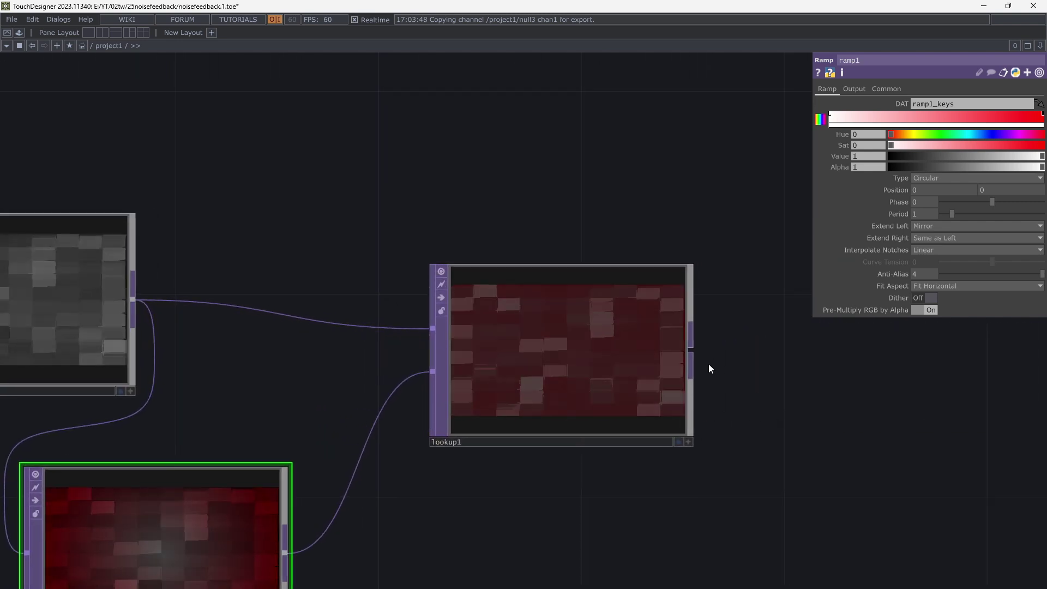
Set level2's Brightness 1 to 1.38, Gamma 1 to 2.07 and Contrast to 1.55 while viewing lookup1's output.
drag(731, 362, 815, 372)
click(184, 328)
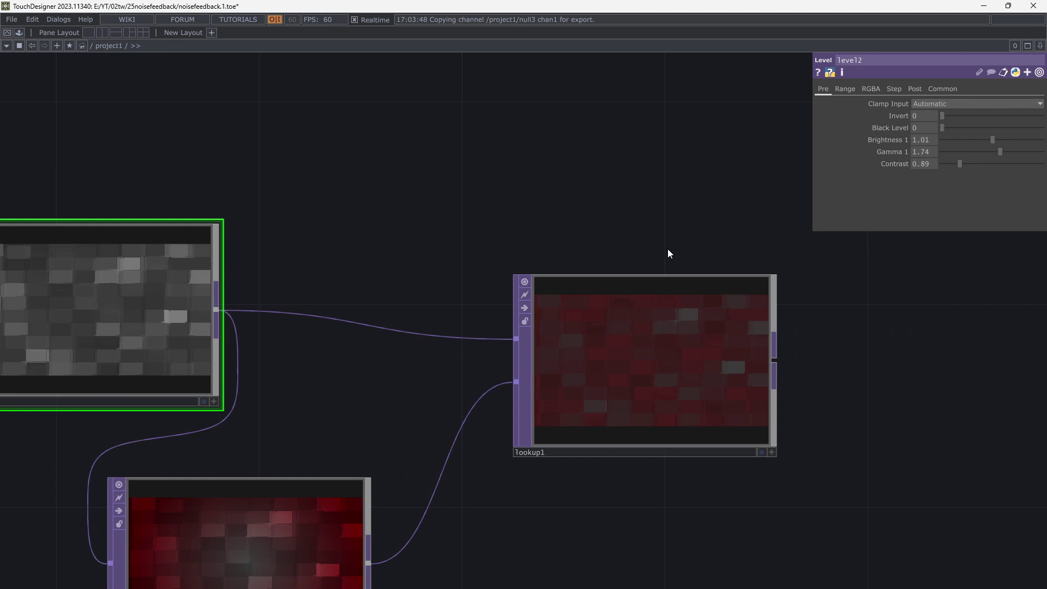
drag(959, 163, 969, 166)
scroll(768, 382, up, 3)
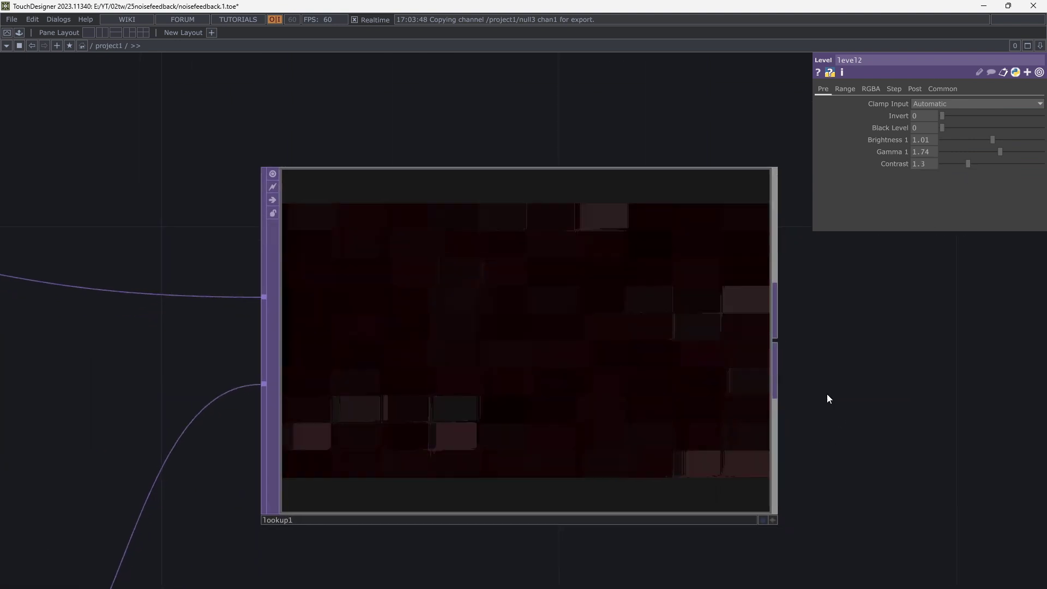
scroll(490, 403, up, 1)
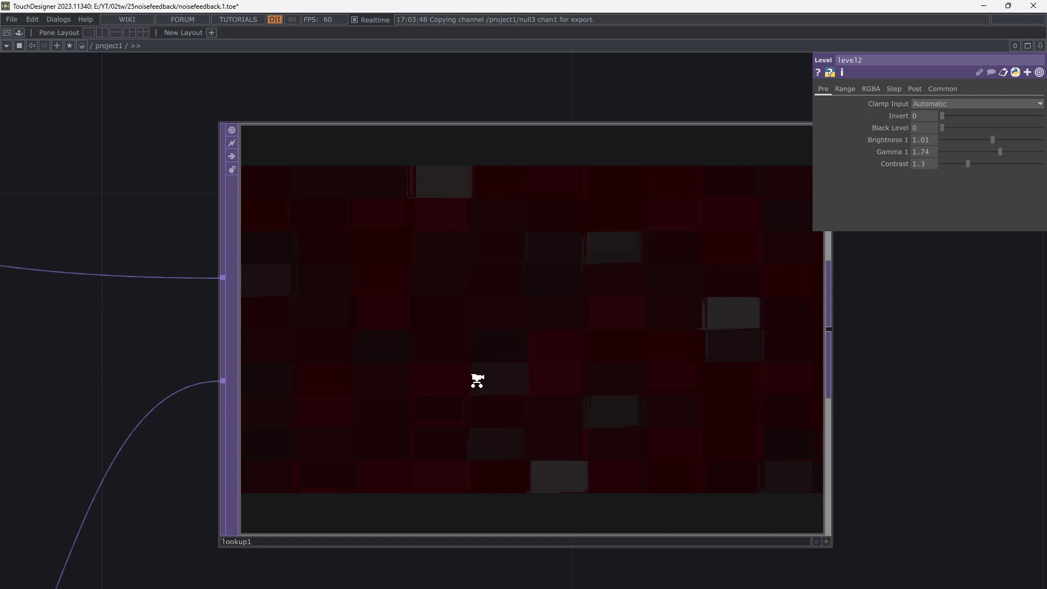
scroll(477, 381, up, 1)
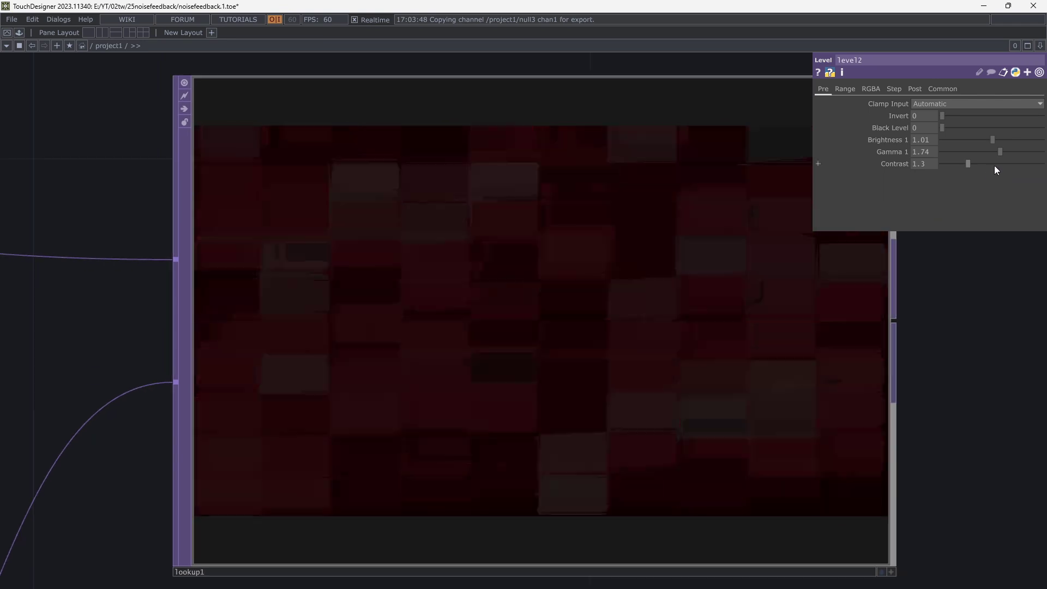
mouse_move(1000, 152)
mouse_down()
mouse_move(1022, 154)
mouse_move(995, 143)
mouse_move(1012, 143)
mouse_up()
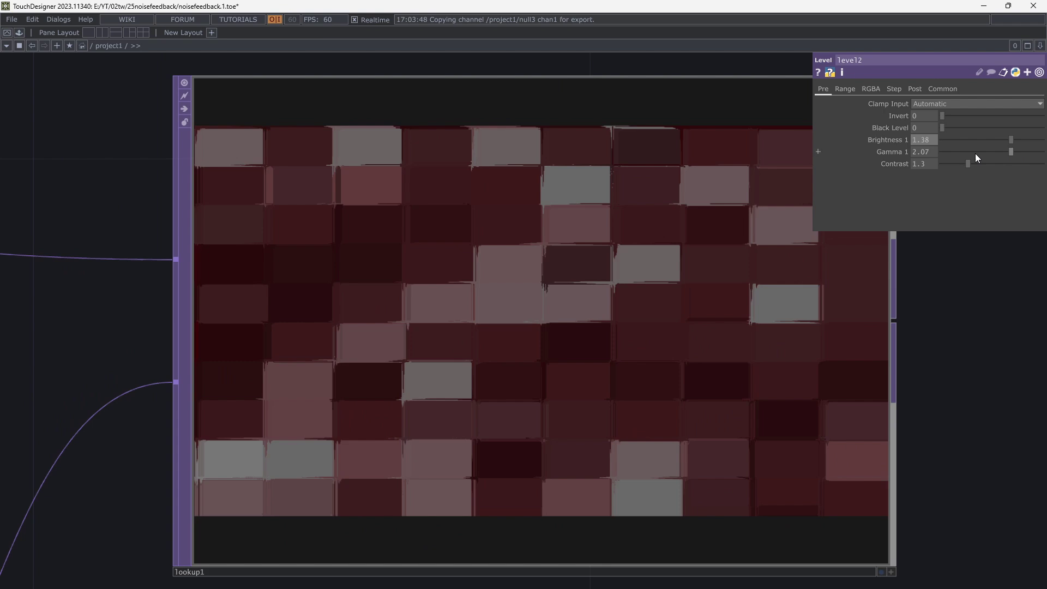
click(973, 165)
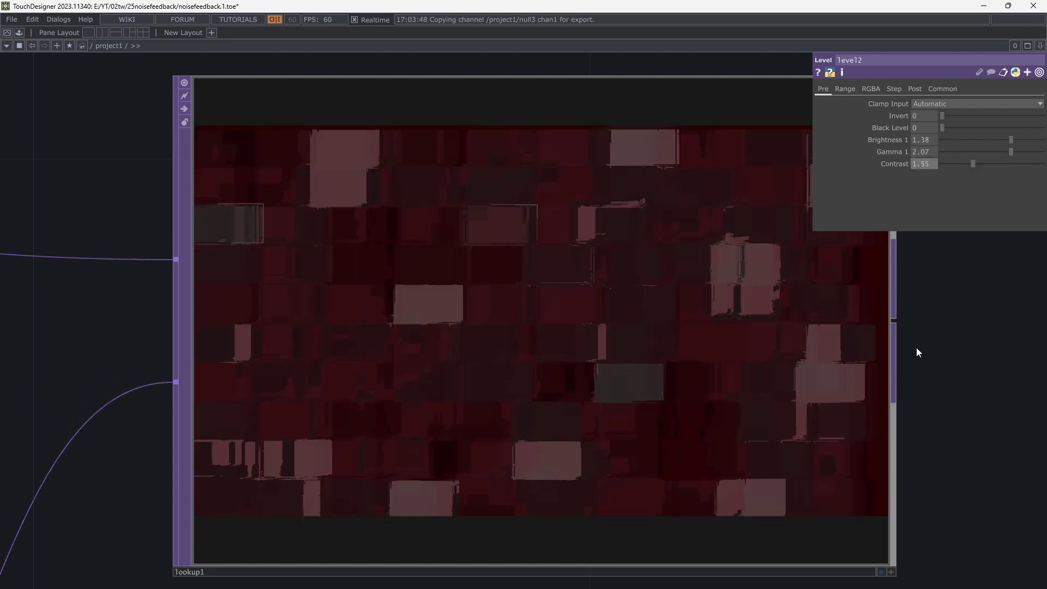
drag(930, 375, 935, 384)
scroll(936, 385, down, 1)
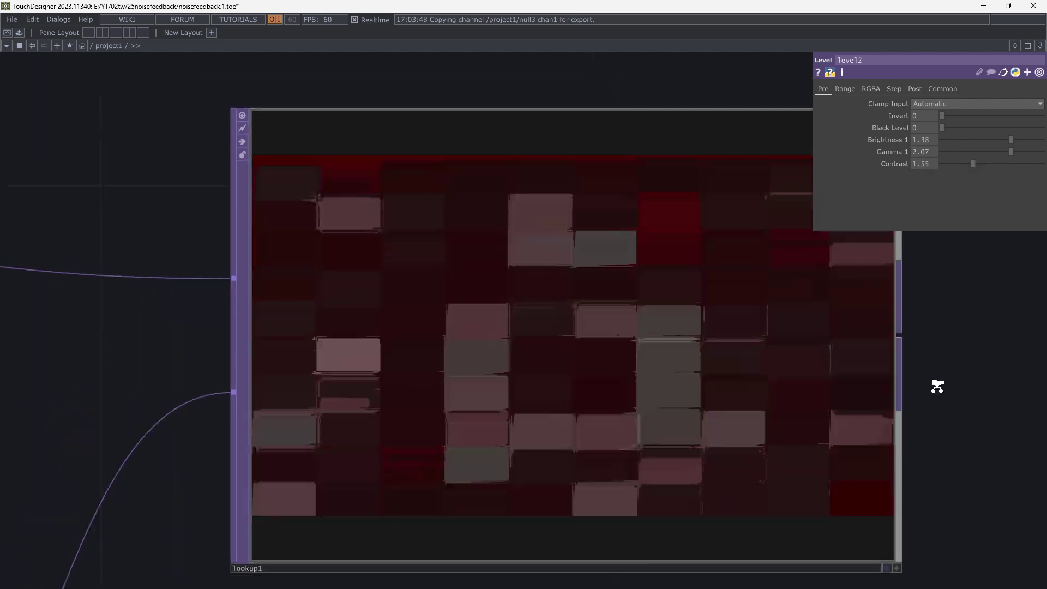
scroll(937, 386, down, 4)
Add a Null TOP beside lookup1.
drag(884, 350, 528, 401)
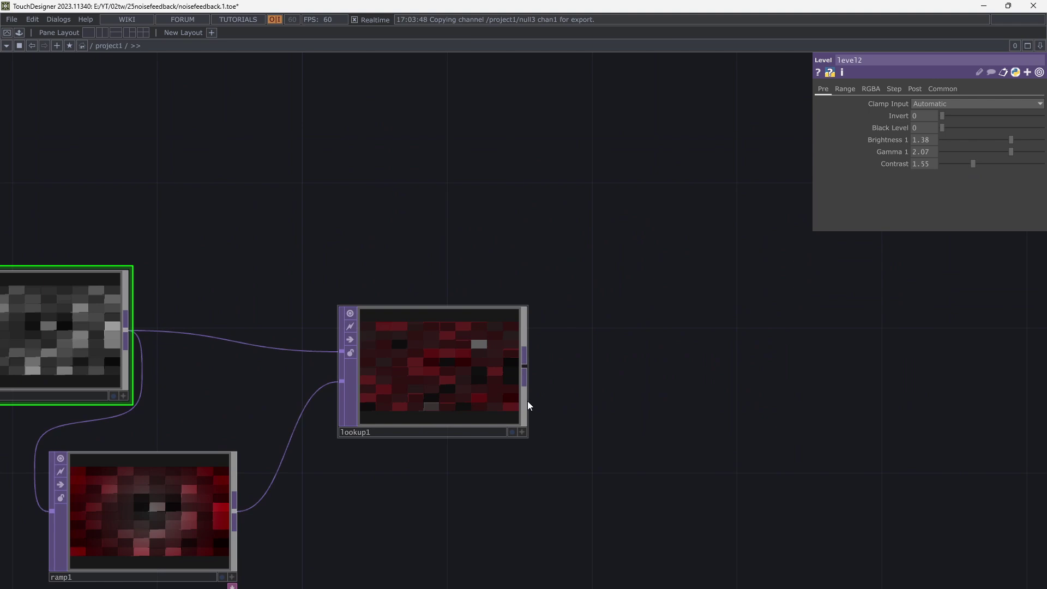
key(Tab)
text(nul)
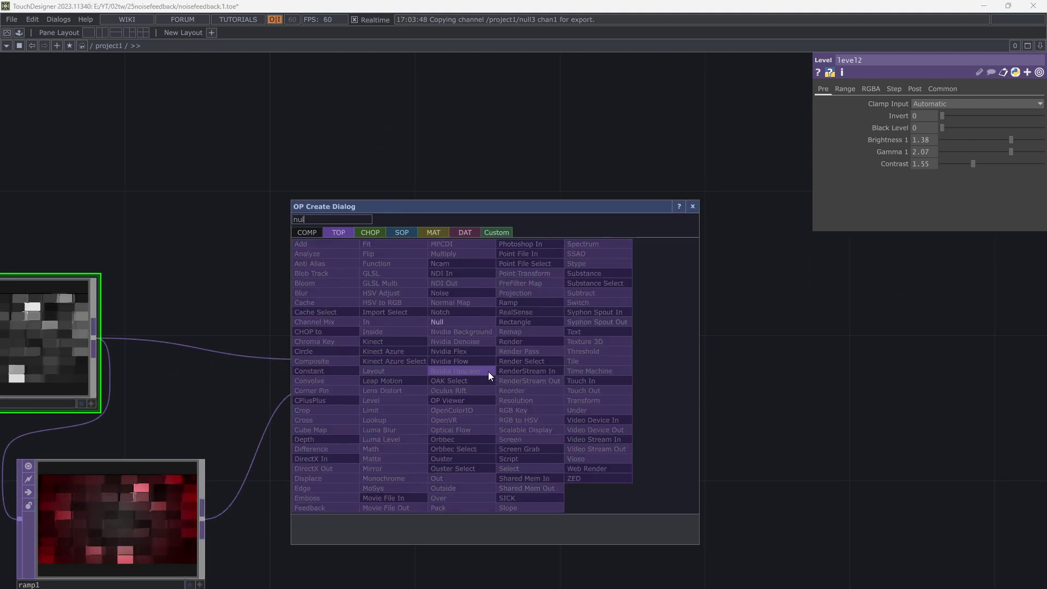